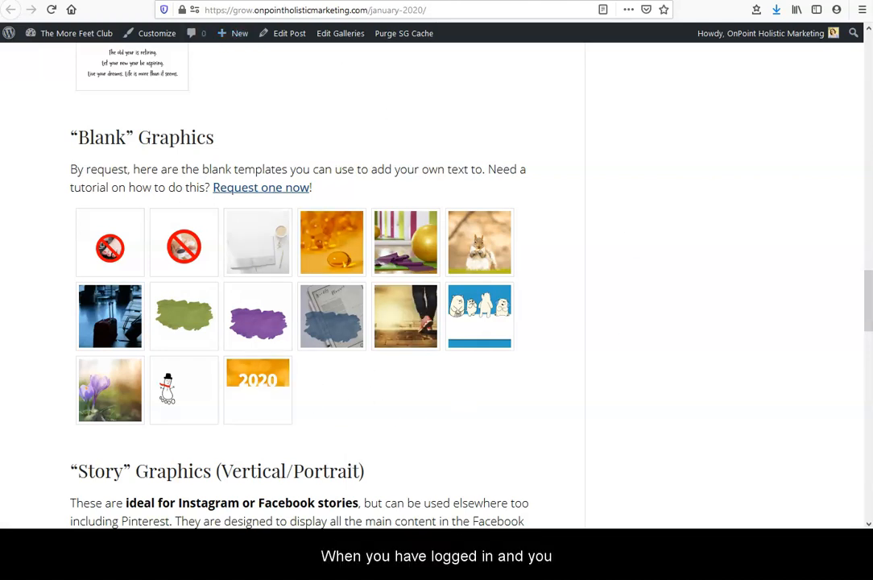
- Save the golden capsule image from the "Blank" Graphics gallery as 2001-blank-vit-d in the Demo Use folder and close its preview
{"action": "scroll", "coordinate": [261, 213], "scroll_direction": "up", "scroll_amount": 20}
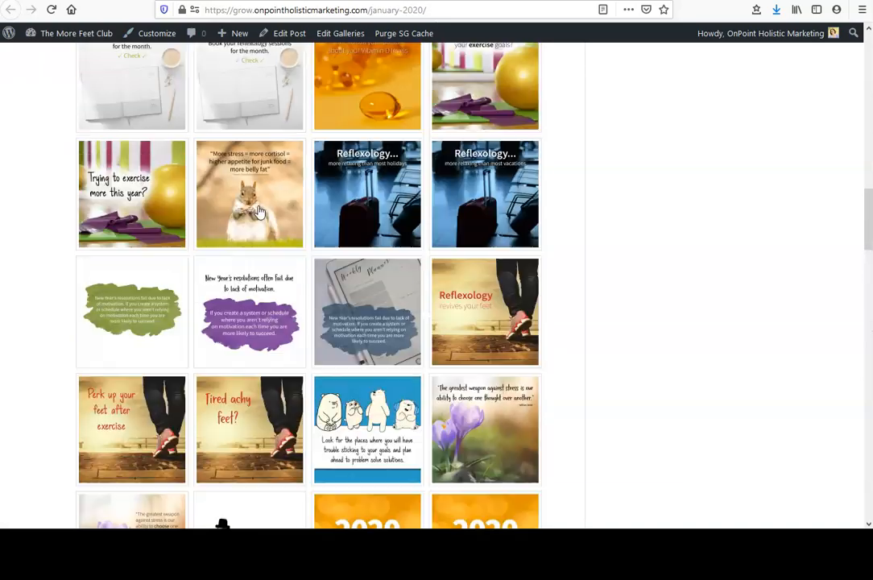
{"action": "scroll", "coordinate": [262, 212], "scroll_direction": "down", "scroll_amount": 15}
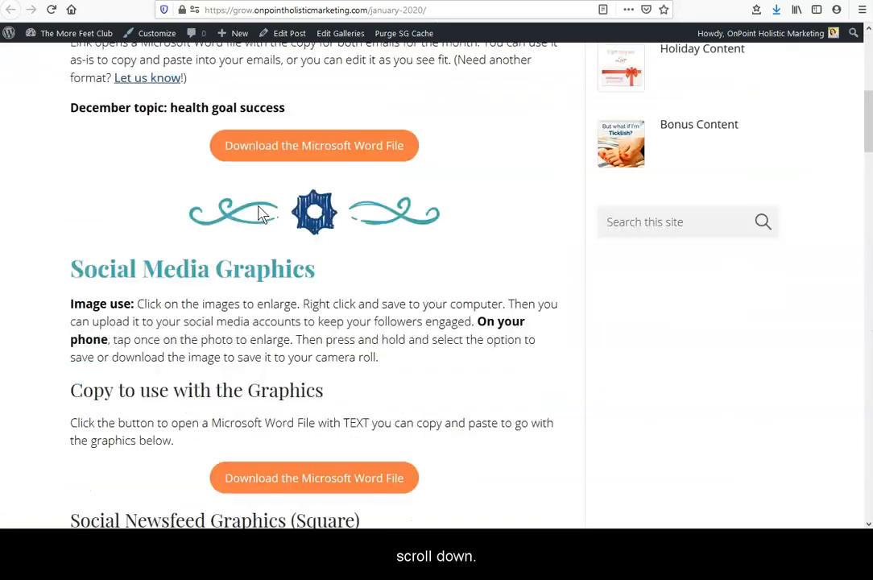
{"action": "scroll", "coordinate": [258, 211], "scroll_direction": "up", "scroll_amount": 4}
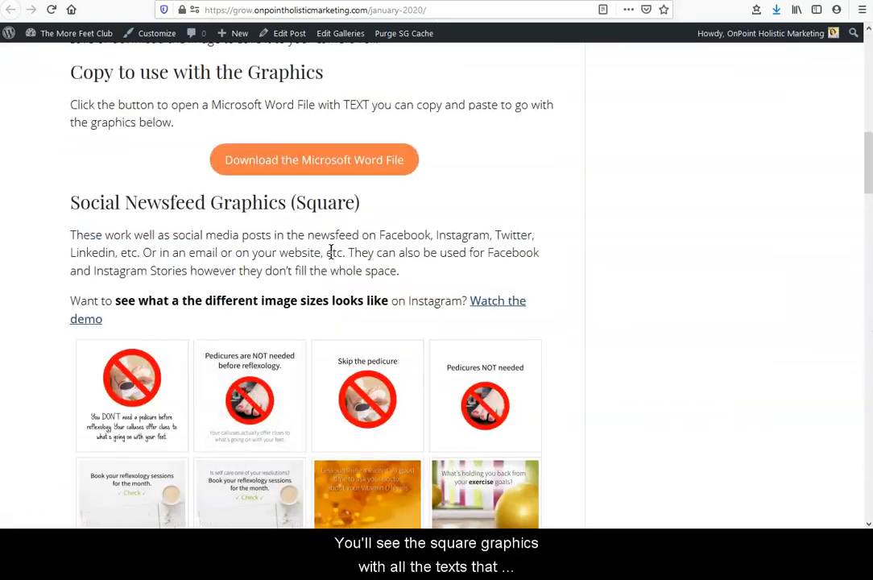
{"action": "scroll", "coordinate": [333, 251], "scroll_direction": "down", "scroll_amount": 2}
{"action": "scroll", "coordinate": [414, 298], "scroll_direction": "down", "scroll_amount": 10}
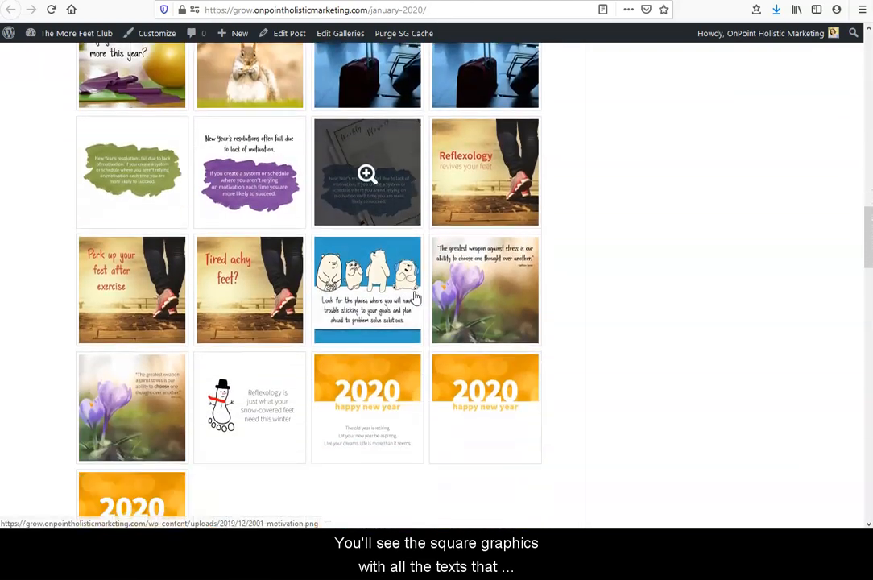
{"action": "scroll", "coordinate": [416, 302], "scroll_direction": "down", "scroll_amount": 3}
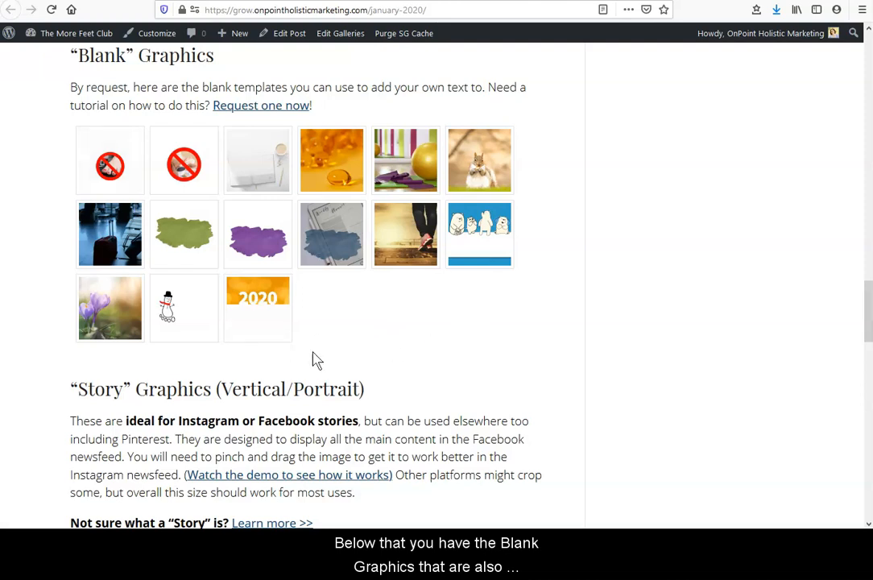
{"action": "left_click", "coordinate": [327, 184]}
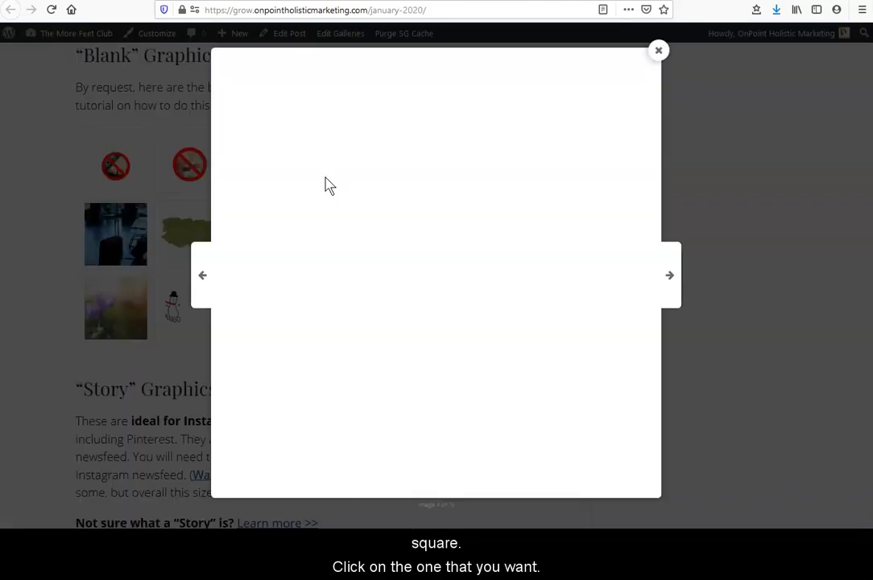
{"action": "right_click", "coordinate": [366, 207]}
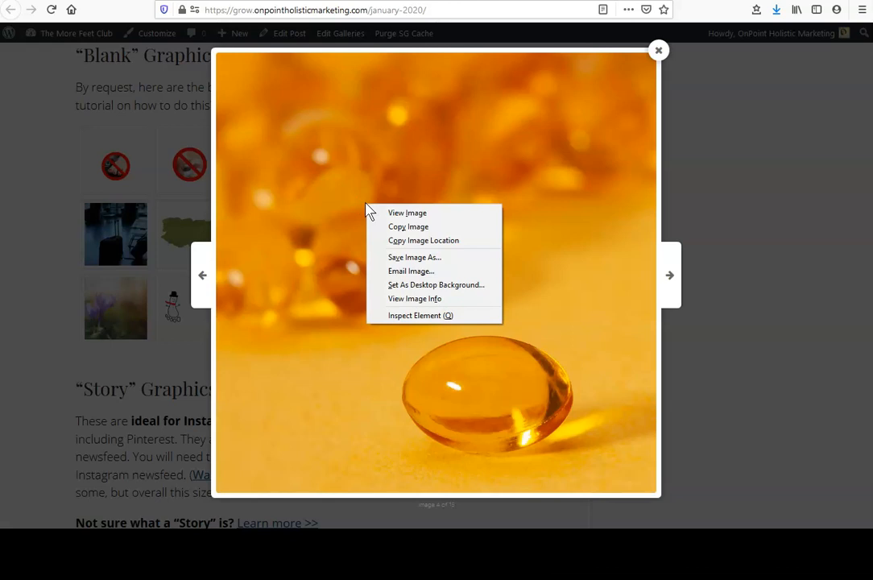
{"action": "left_click", "coordinate": [383, 257]}
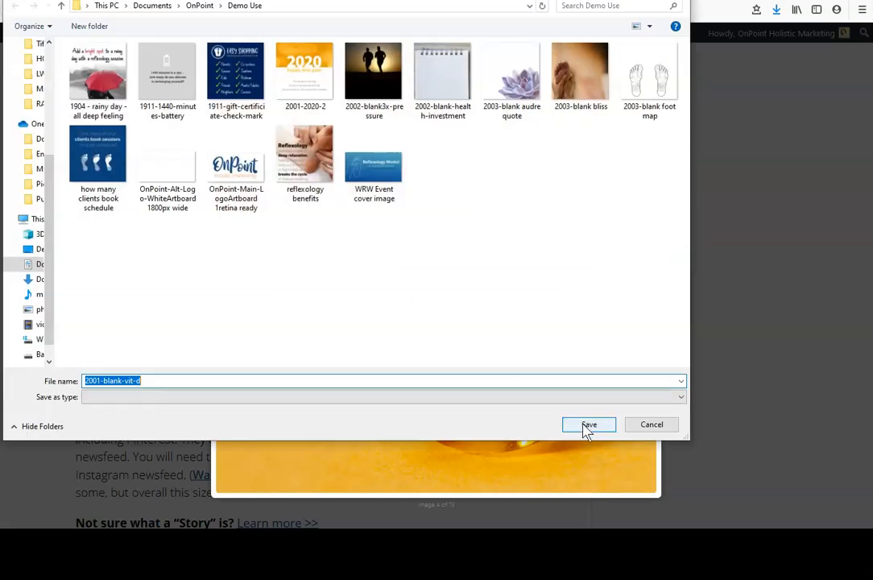
{"action": "left_click", "coordinate": [587, 427]}
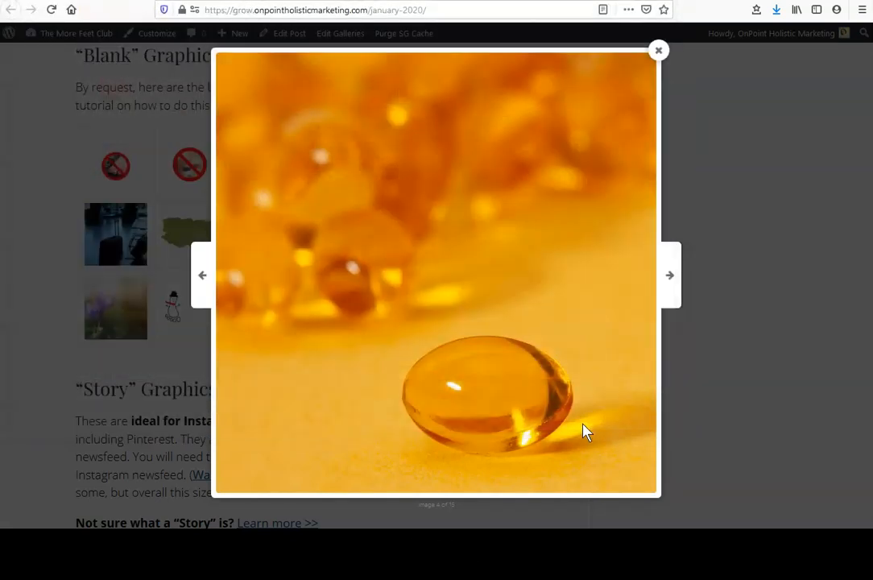
{"action": "left_click", "coordinate": [659, 51]}
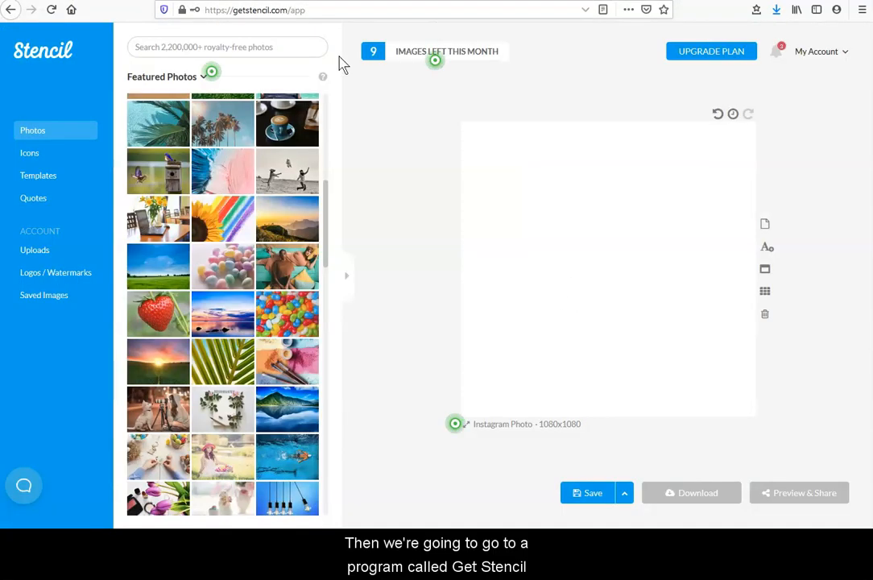
- Switch to Stencil and set the canvas size to Default (1200x800)
{"action": "left_click_drag", "start_coordinate": [233, 10], "coordinate": [286, 9]}
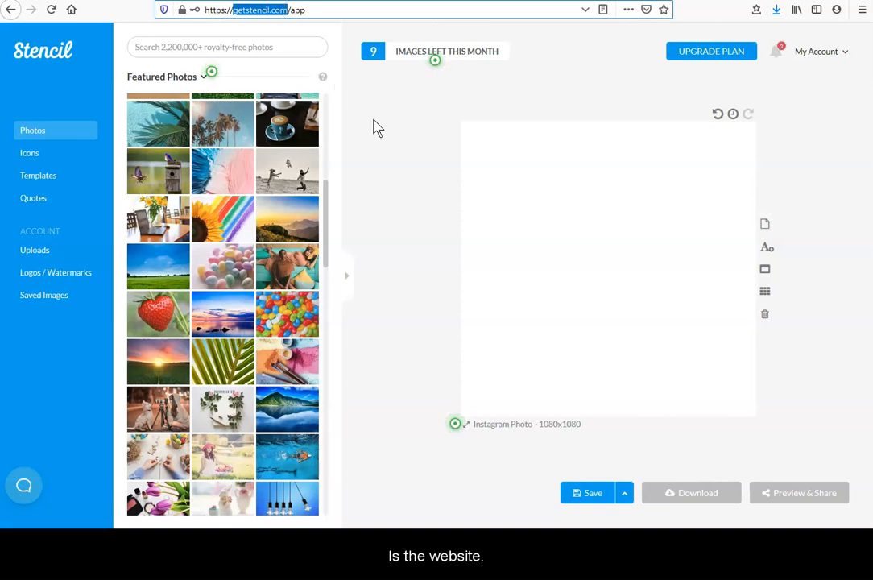
{"action": "left_click", "coordinate": [314, 10]}
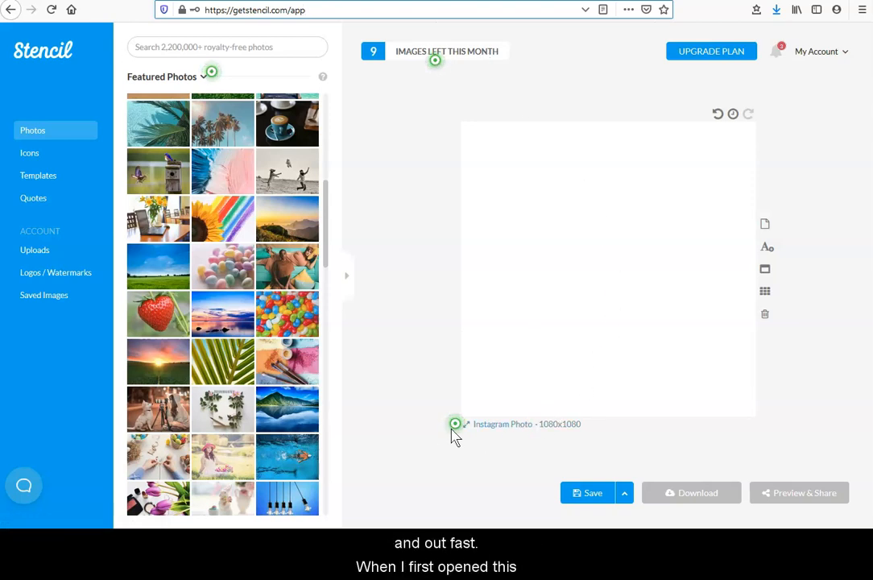
{"action": "left_click", "coordinate": [483, 428]}
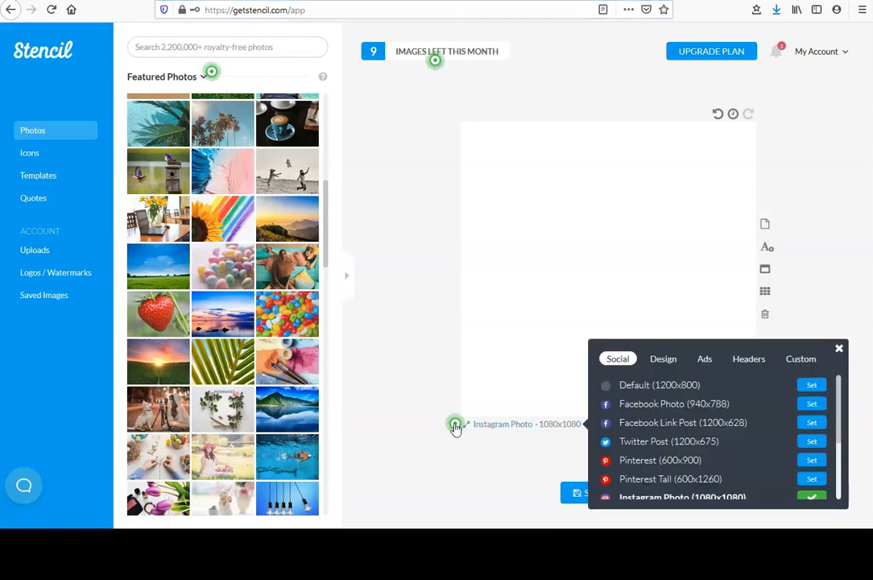
{"action": "left_click", "coordinate": [669, 386]}
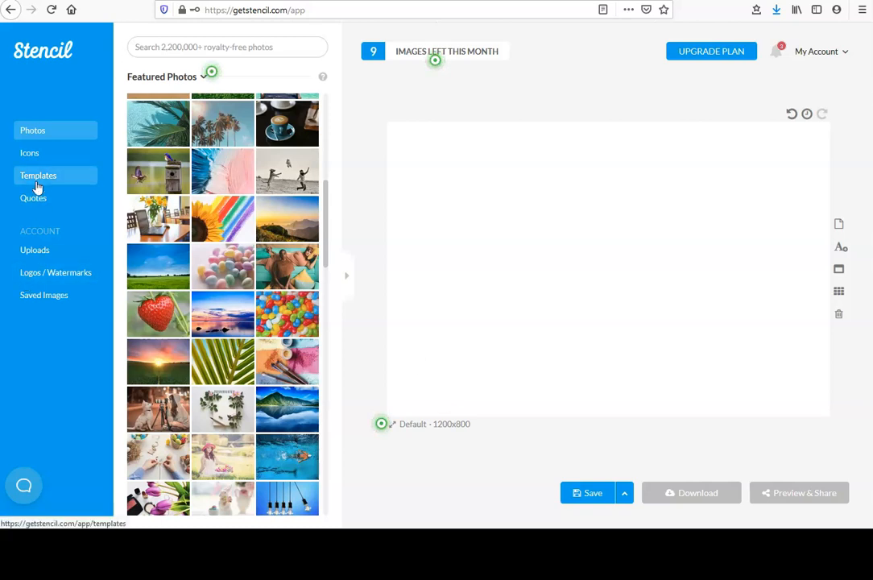
- Upload the 2001-blank-vit-d image from the Demo Use folder and place it on the canvas, dismissing the resizable images notice
{"action": "left_click", "coordinate": [37, 250]}
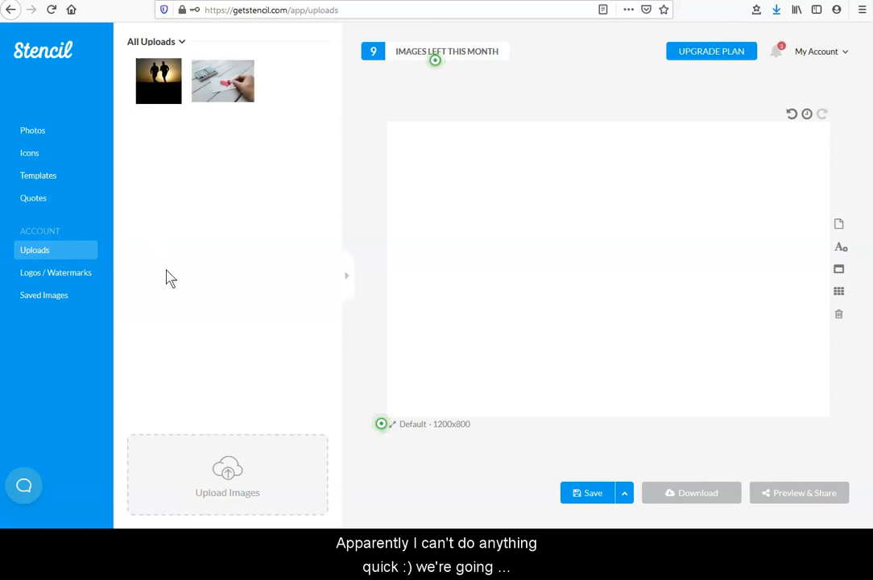
{"action": "left_click", "coordinate": [212, 475]}
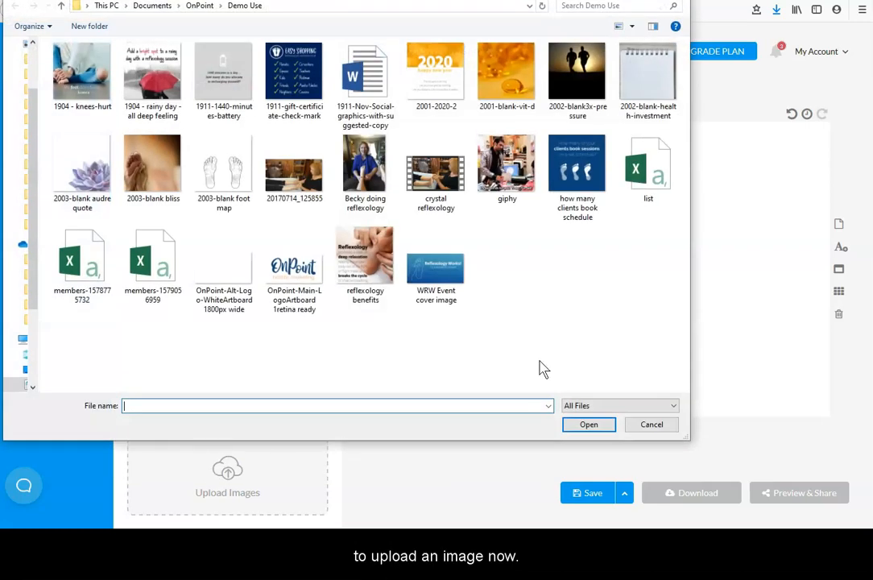
{"action": "left_click", "coordinate": [497, 79]}
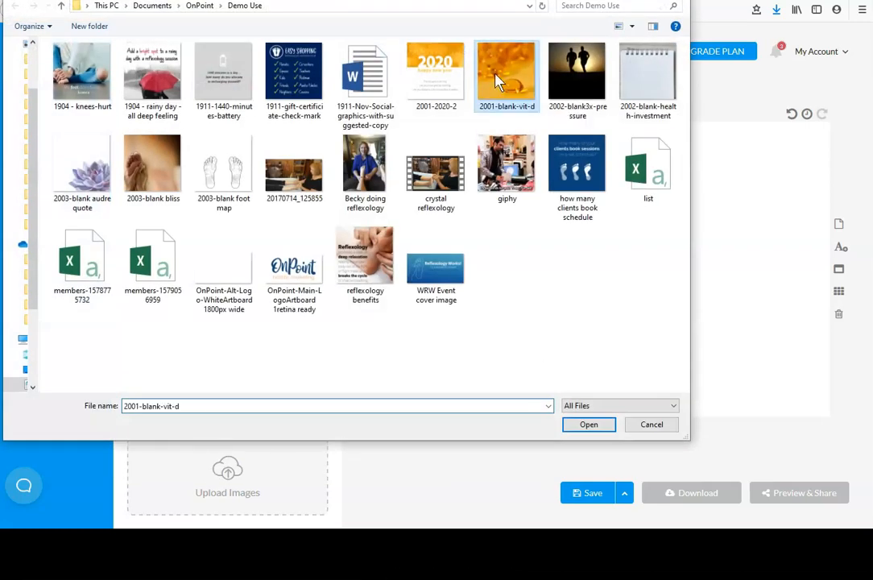
{"action": "left_click", "coordinate": [586, 427]}
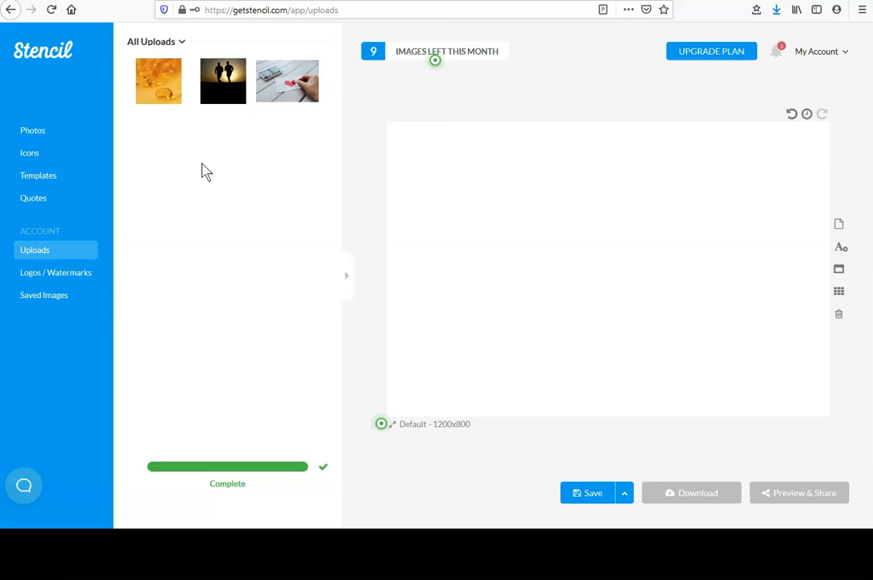
{"action": "left_click", "coordinate": [150, 83]}
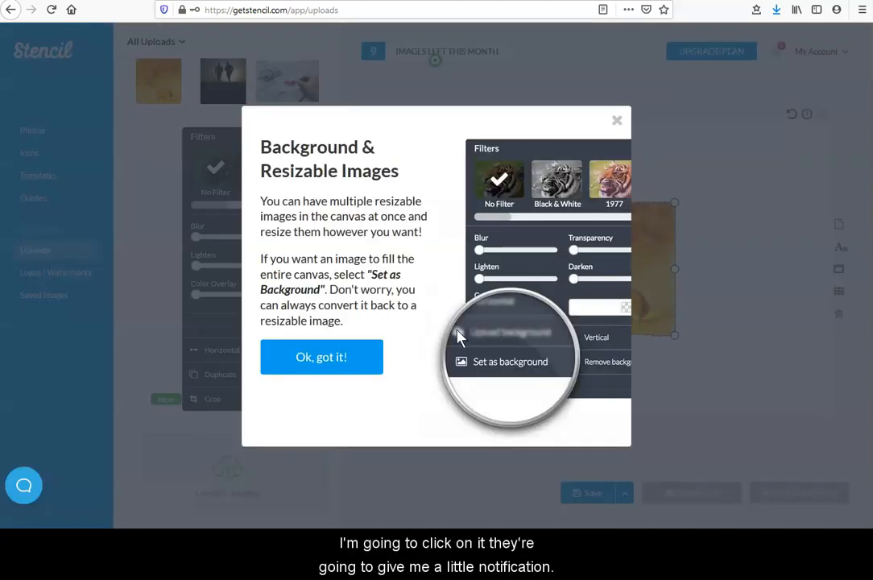
{"action": "left_click", "coordinate": [306, 357]}
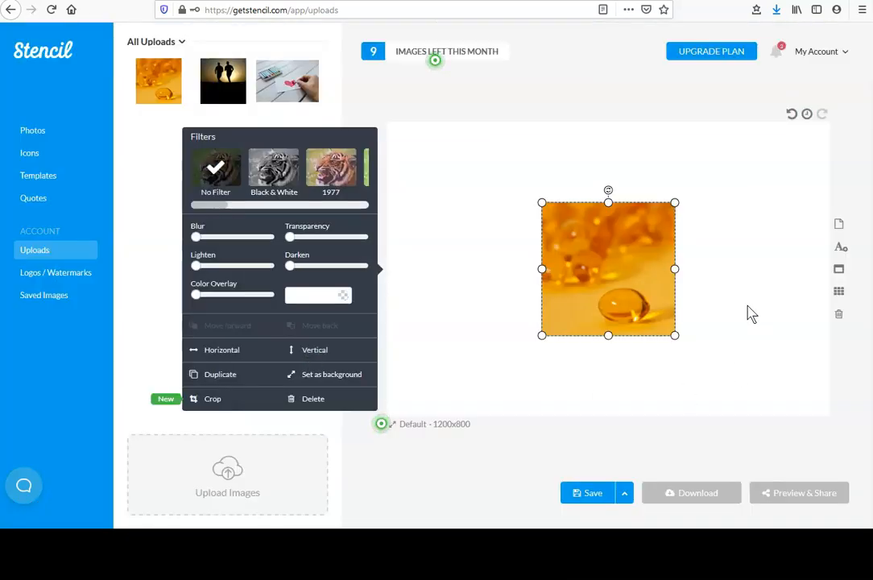
- Try enlarging the placed capsule image and stretching it out of proportion, and delete it from the canvas
{"action": "left_click_drag", "start_coordinate": [541, 201], "coordinate": [431, 144]}
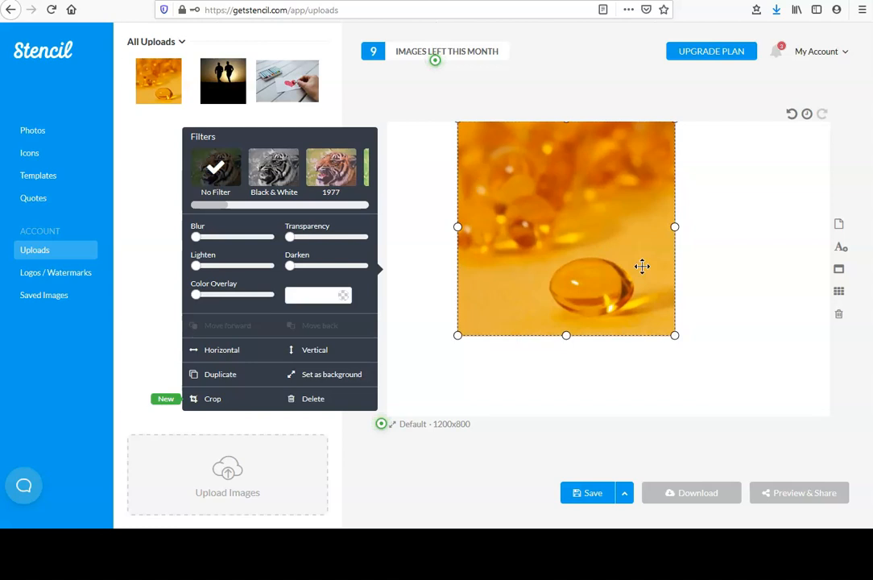
{"action": "mouse_move", "coordinate": [676, 226]}
{"action": "left_mouse_down"}
{"action": "mouse_move", "coordinate": [823, 228]}
{"action": "mouse_move", "coordinate": [598, 226]}
{"action": "mouse_move", "coordinate": [825, 222]}
{"action": "mouse_move", "coordinate": [667, 227]}
{"action": "left_mouse_up"}
{"action": "left_click_drag", "start_coordinate": [564, 333], "coordinate": [569, 380]}
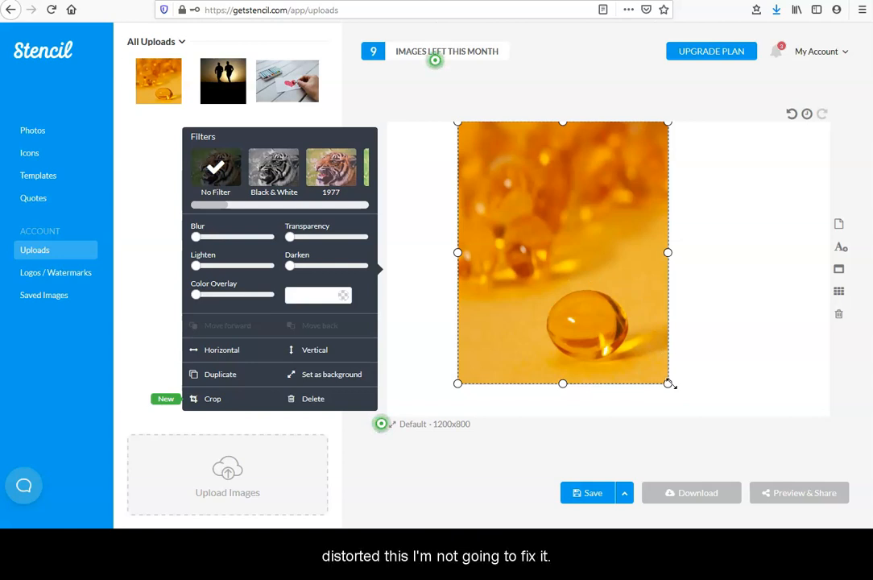
{"action": "key", "text": "Delete"}
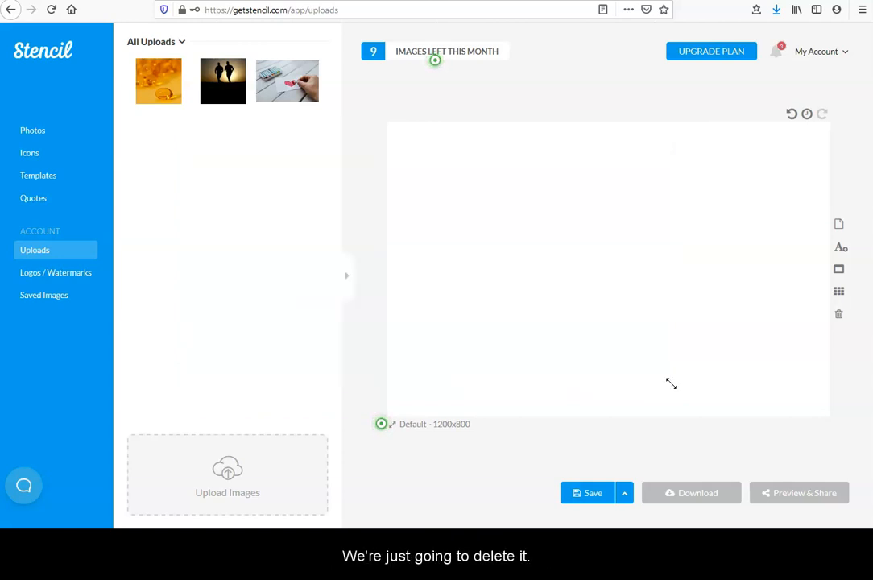
- Place the uploaded capsule image on the canvas again and enlarge it proportionally, positioning it to fill the whole canvas with the front capsule in view
{"action": "left_click", "coordinate": [149, 85]}
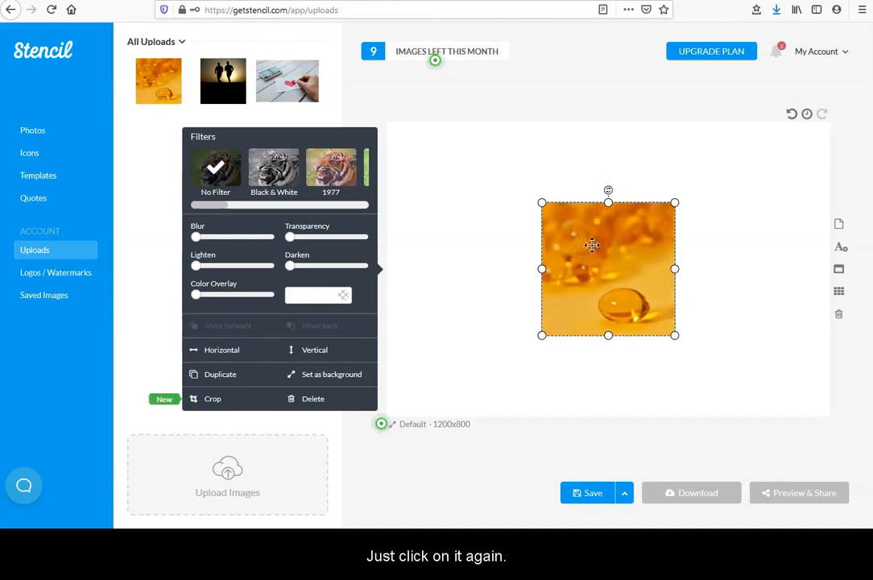
{"action": "left_click_drag", "start_coordinate": [537, 201], "coordinate": [428, 149]}
{"action": "left_click_drag", "start_coordinate": [674, 334], "coordinate": [872, 447]}
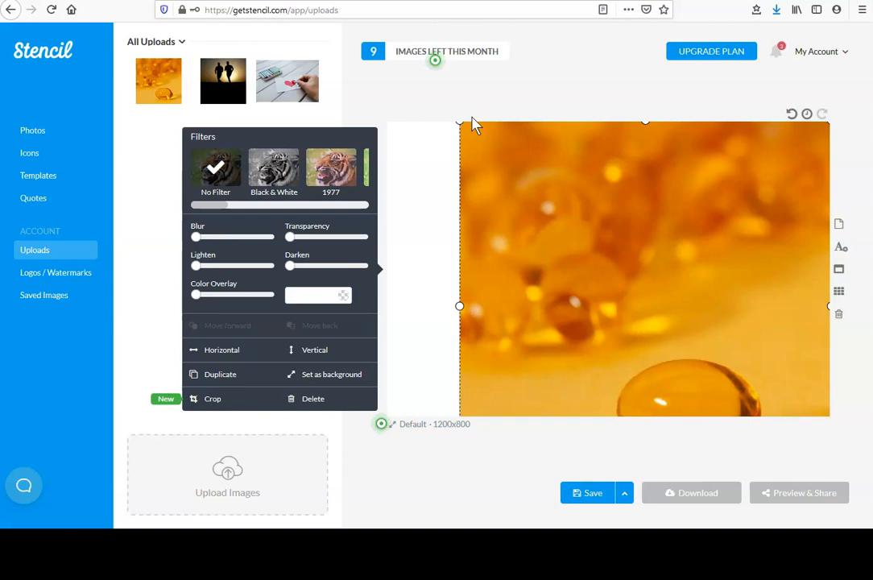
{"action": "left_click_drag", "start_coordinate": [461, 126], "coordinate": [362, 77]}
{"action": "left_click_drag", "start_coordinate": [623, 240], "coordinate": [619, 308]}
{"action": "left_click_drag", "start_coordinate": [639, 367], "coordinate": [637, 261]}
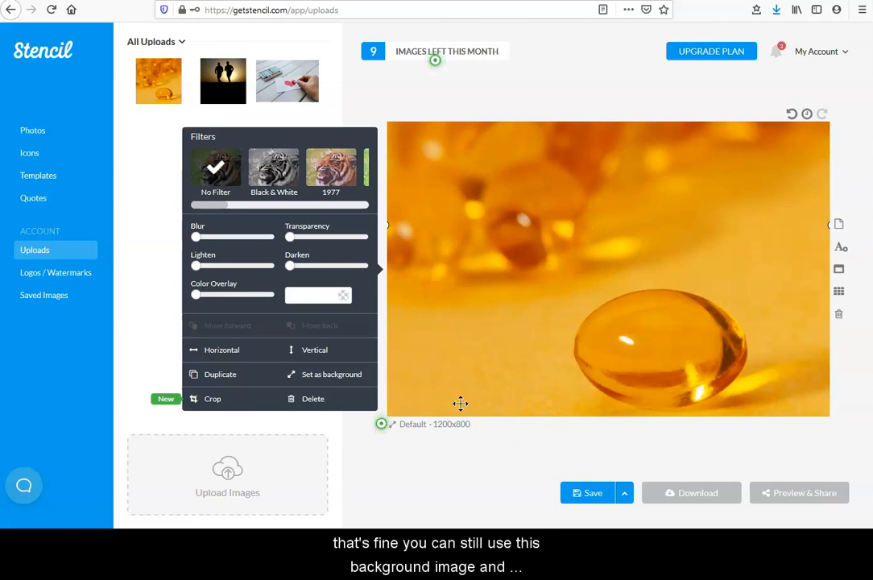
- Change the canvas size to the square Instagram Photo (1080x1080) preset
{"action": "left_click", "coordinate": [444, 431]}
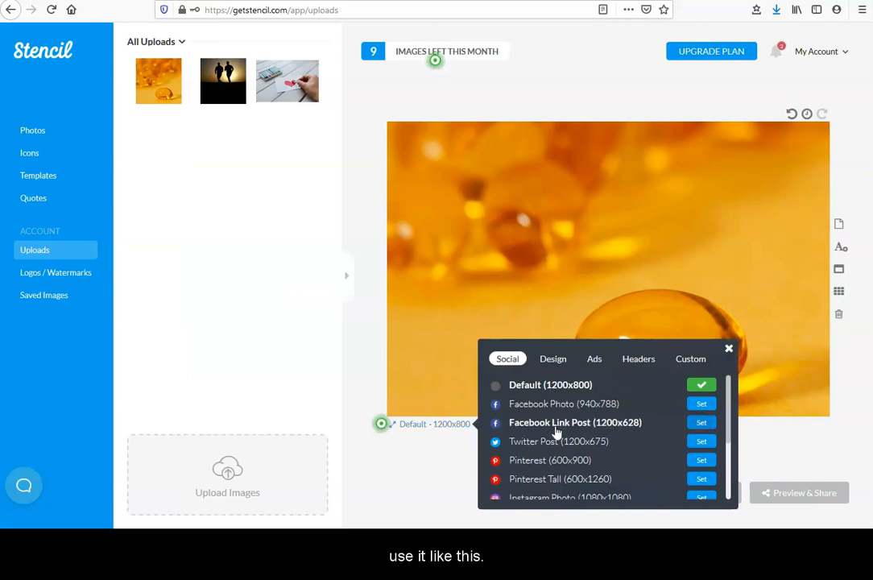
{"action": "scroll", "coordinate": [561, 430], "scroll_direction": "down", "scroll_amount": 1}
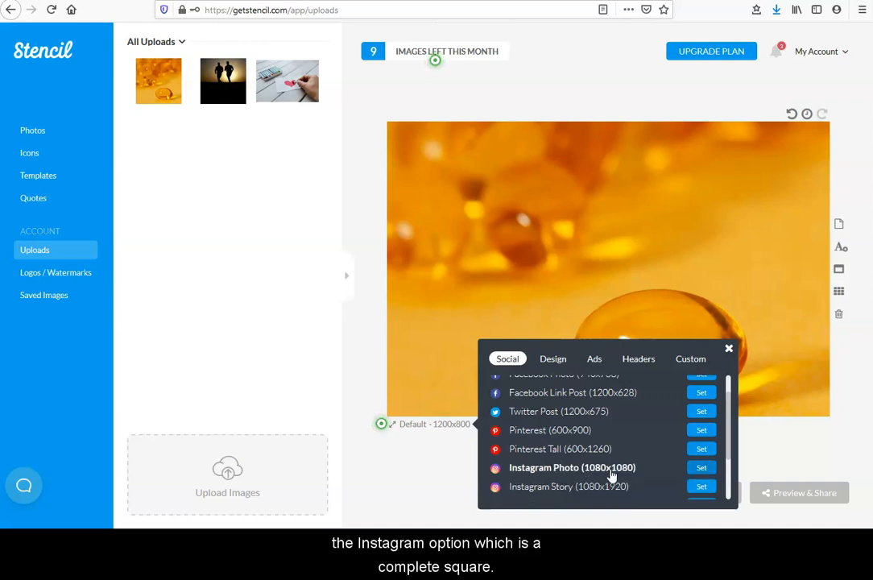
{"action": "left_click", "coordinate": [700, 470]}
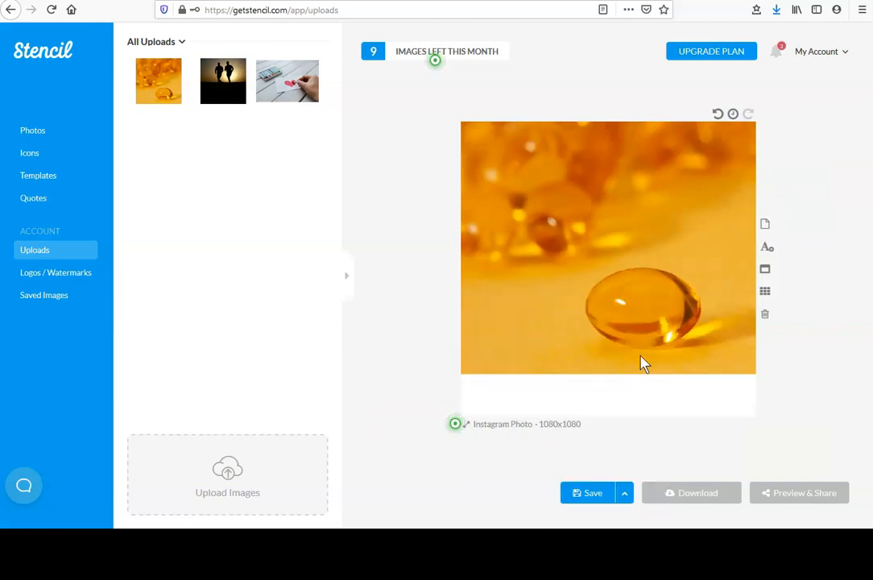
- Move the capsule image down on the square canvas so that it covers all edges without white space
{"action": "left_click", "coordinate": [614, 203]}
{"action": "left_click", "coordinate": [837, 210]}
{"action": "left_click", "coordinate": [532, 333]}
{"action": "left_click_drag", "start_coordinate": [532, 332], "coordinate": [538, 390]}
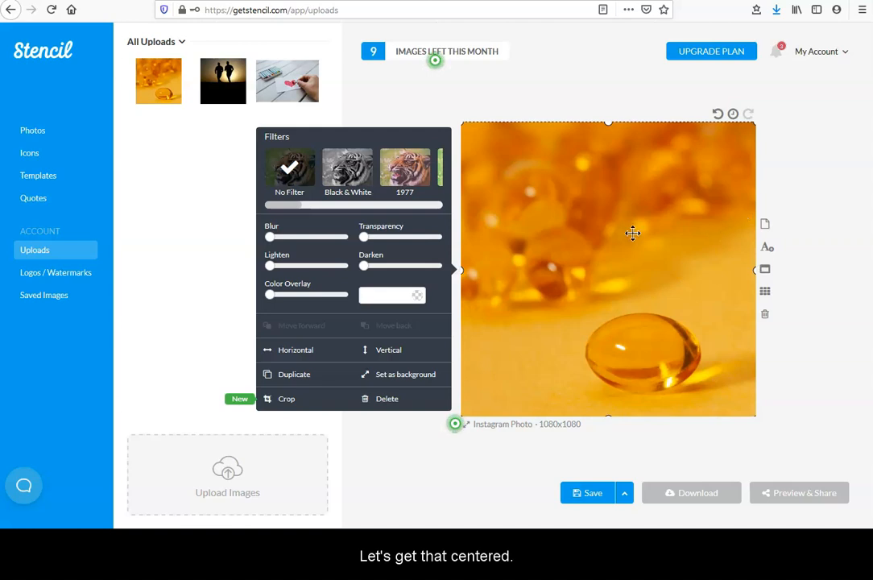
{"action": "left_click", "coordinate": [830, 166]}
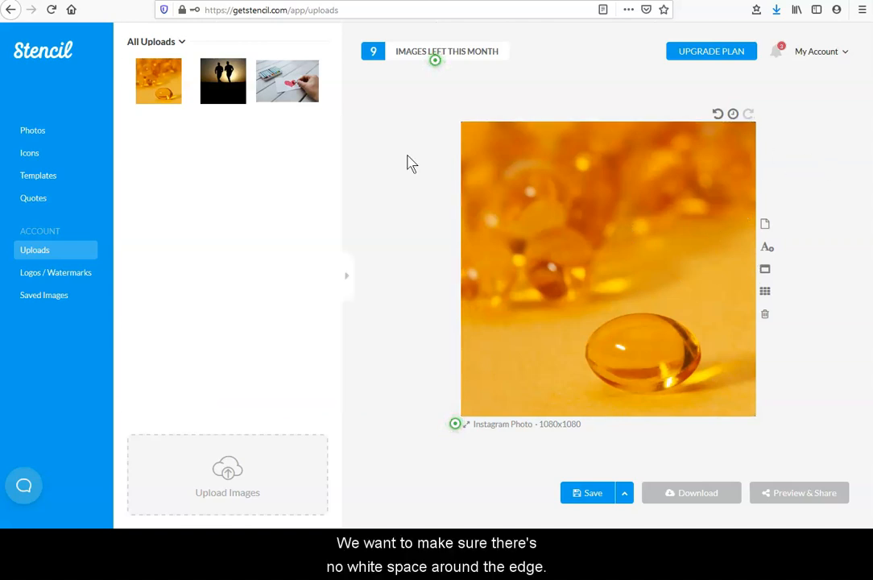
{"action": "left_click_drag", "start_coordinate": [570, 367], "coordinate": [561, 346]}
{"action": "left_click_drag", "start_coordinate": [561, 290], "coordinate": [607, 318]}
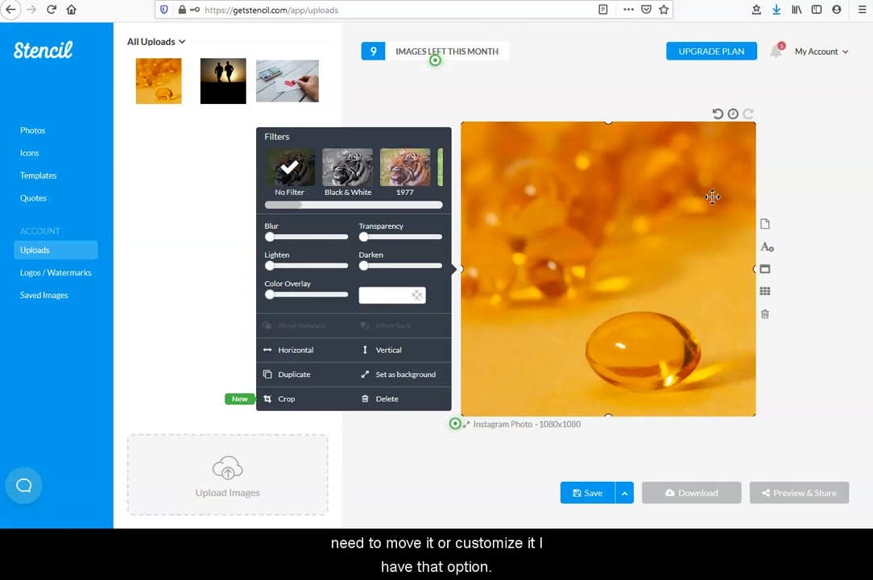
- Try the XPro filter on the capsule image and replace it with the Sepia filter
{"action": "left_click", "coordinate": [434, 205]}
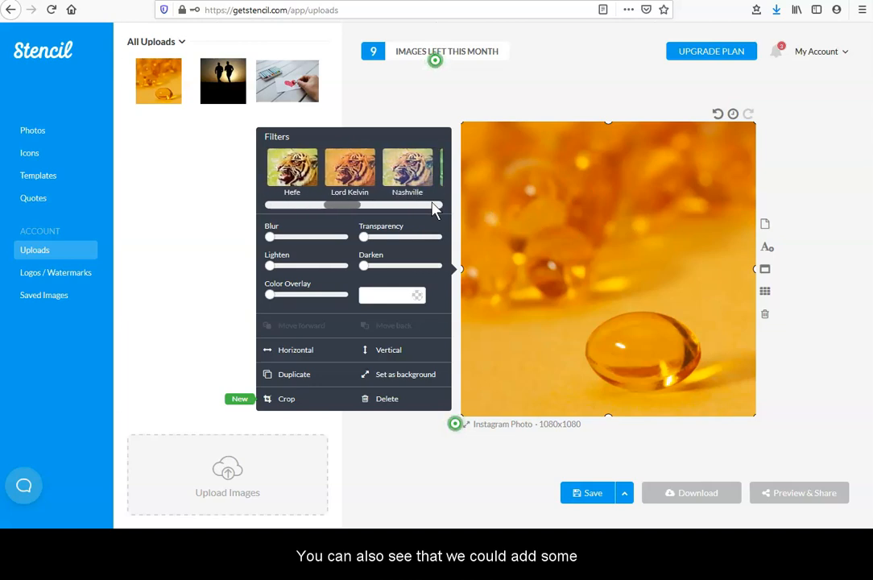
{"action": "left_click", "coordinate": [434, 208]}
{"action": "left_click", "coordinate": [336, 172]}
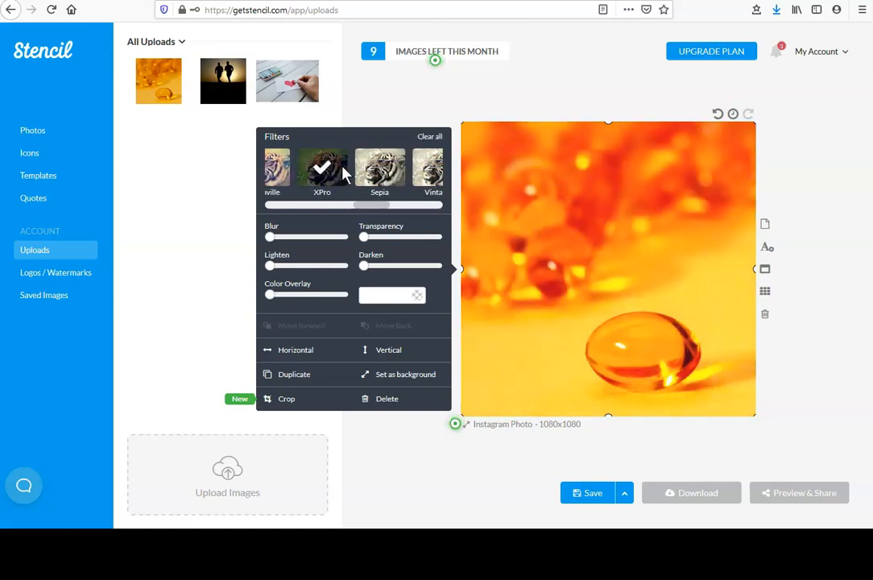
{"action": "left_click", "coordinate": [377, 169]}
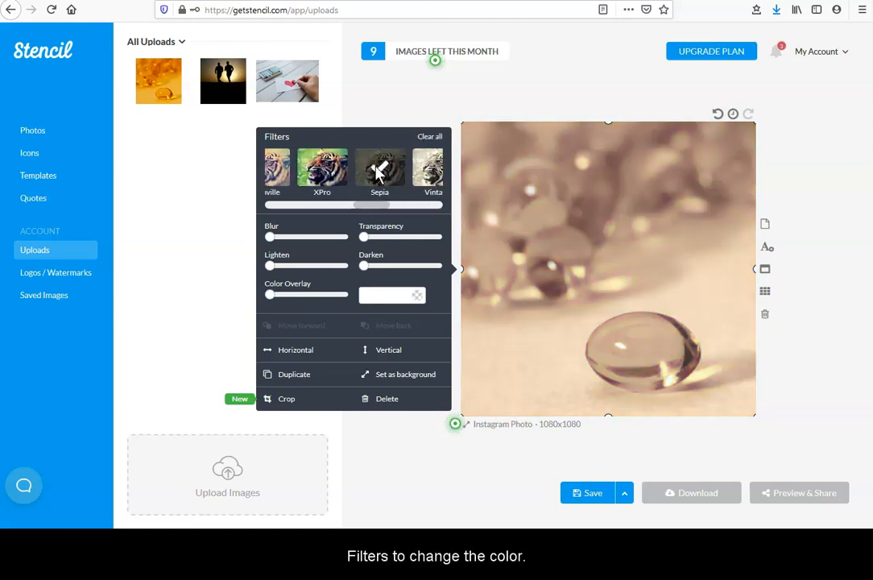
- Try further filters on the capsule image, clear all filters, and set the image as the canvas background
{"action": "left_click", "coordinate": [424, 171]}
{"action": "left_click", "coordinate": [272, 171]}
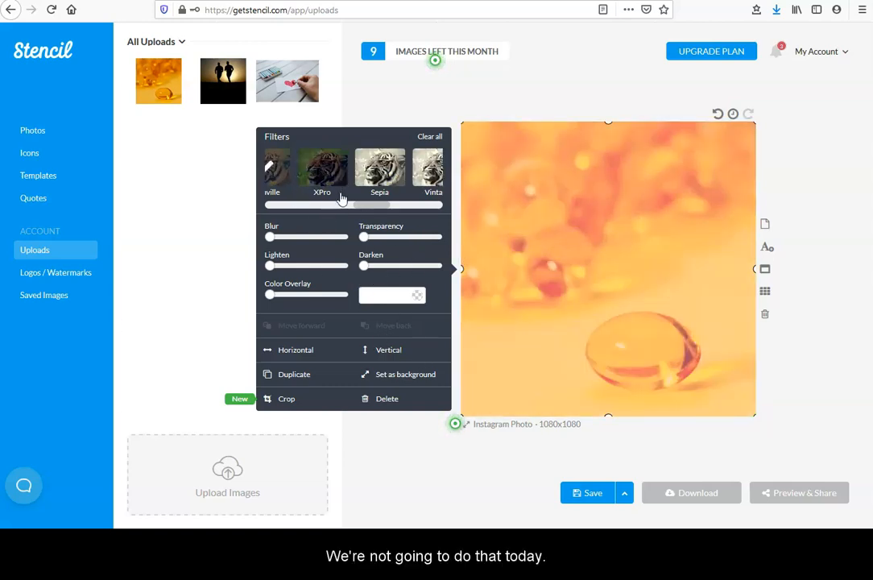
{"action": "left_click", "coordinate": [431, 137]}
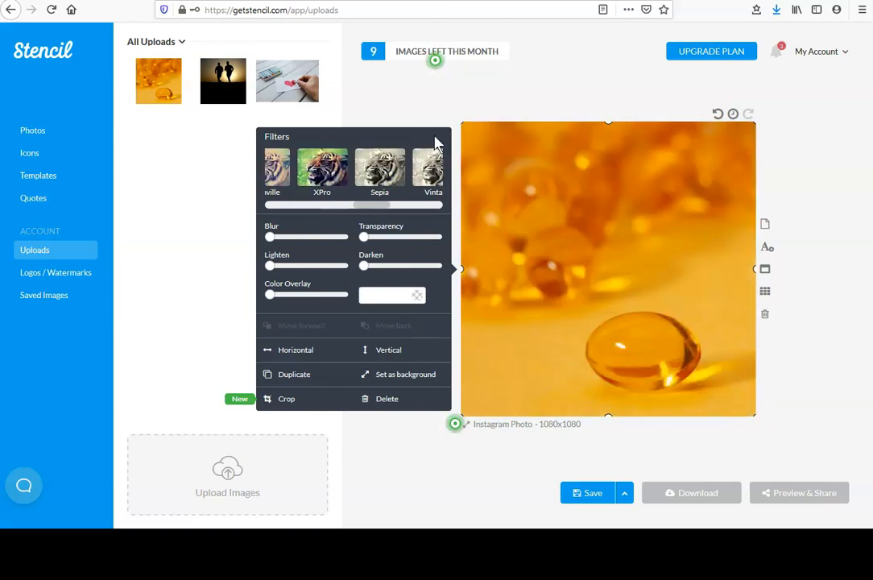
{"action": "left_click", "coordinate": [396, 381]}
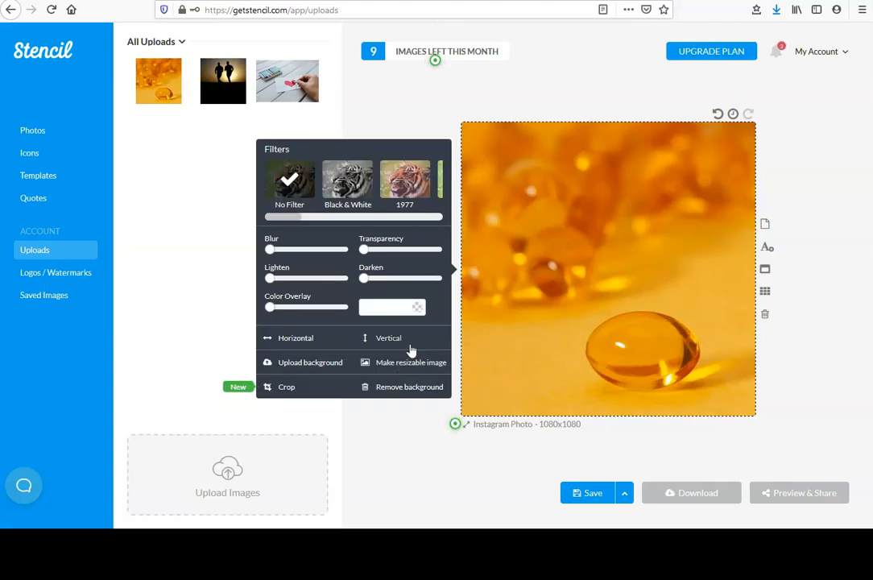
{"action": "left_click", "coordinate": [810, 348]}
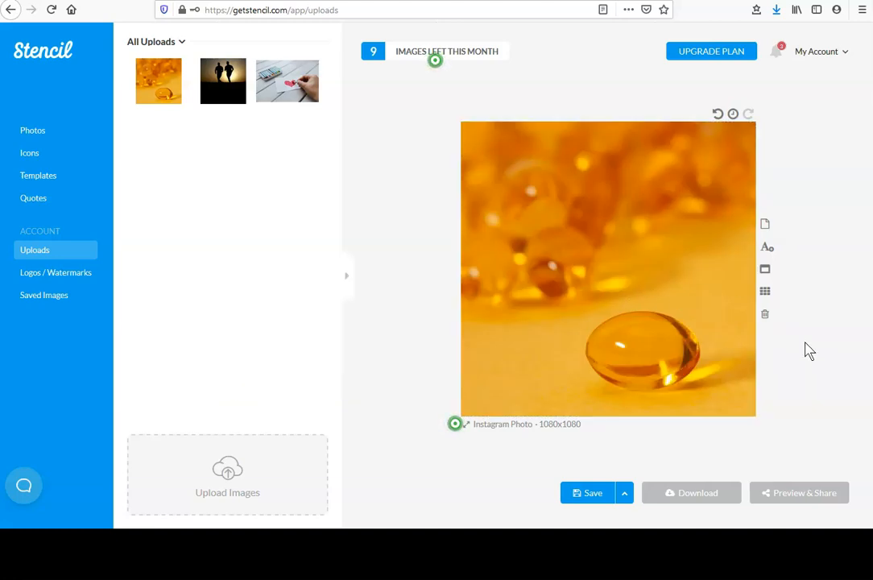
- Add a text box to the image and choose the Helvetica font for it
{"action": "left_click", "coordinate": [768, 248]}
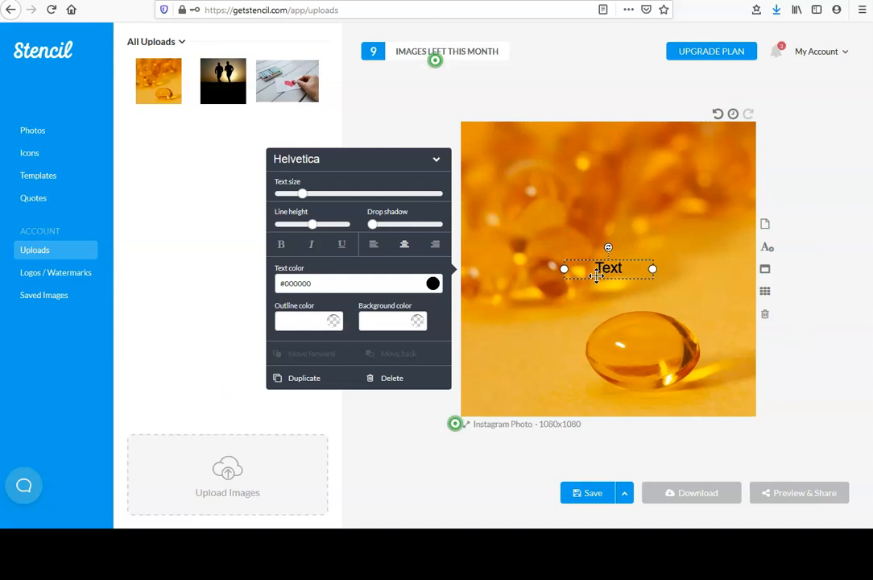
{"action": "left_click", "coordinate": [313, 161]}
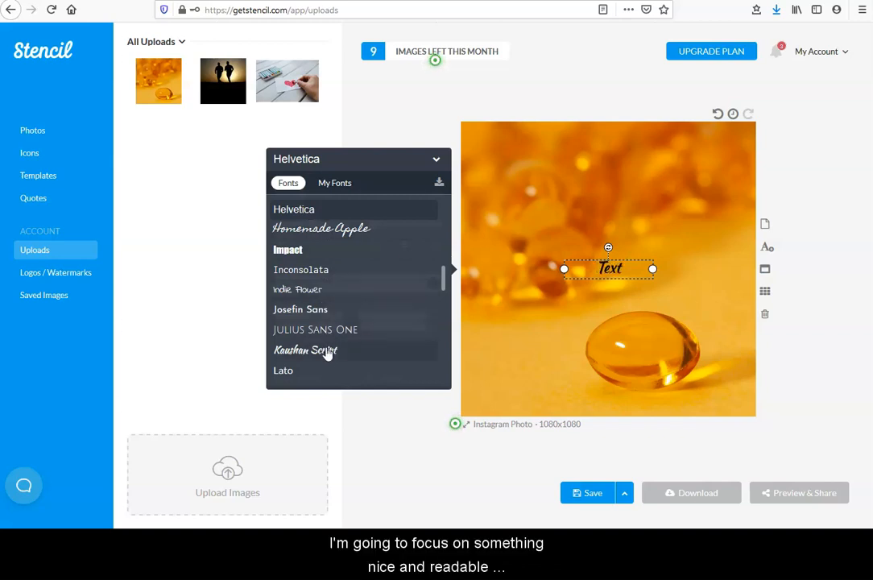
{"action": "left_click", "coordinate": [304, 216]}
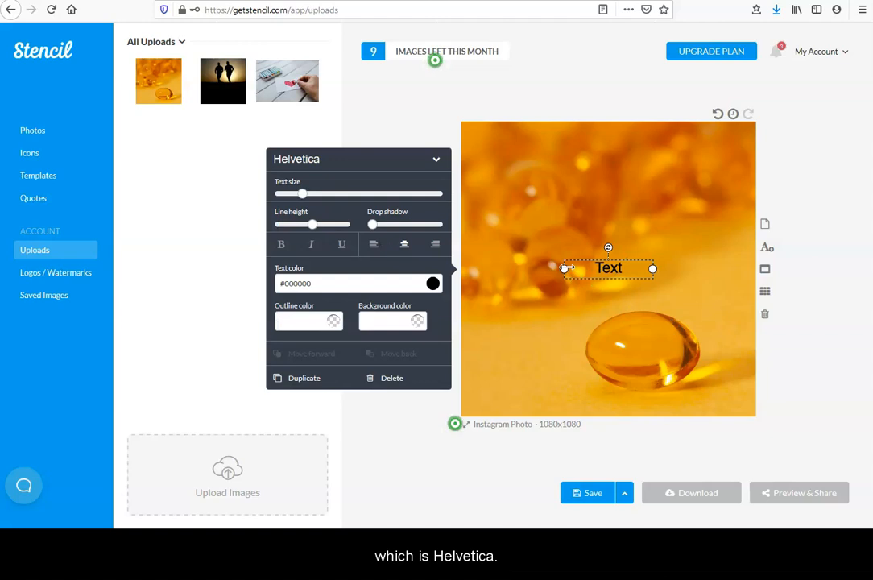
- Widen the text box, set its text size to 193, and place it in the upper-left area of the image
{"action": "left_click_drag", "start_coordinate": [566, 268], "coordinate": [522, 268]}
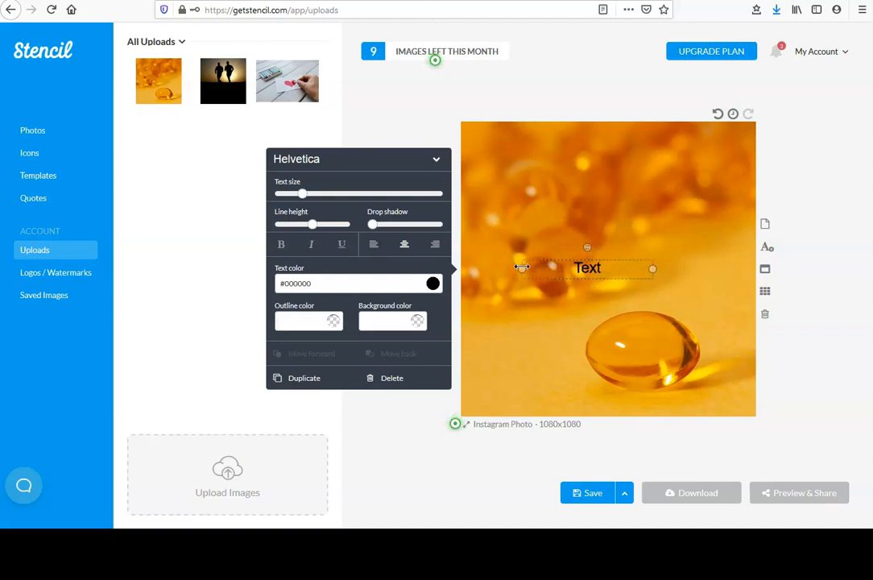
{"action": "left_click_drag", "start_coordinate": [579, 264], "coordinate": [592, 167]}
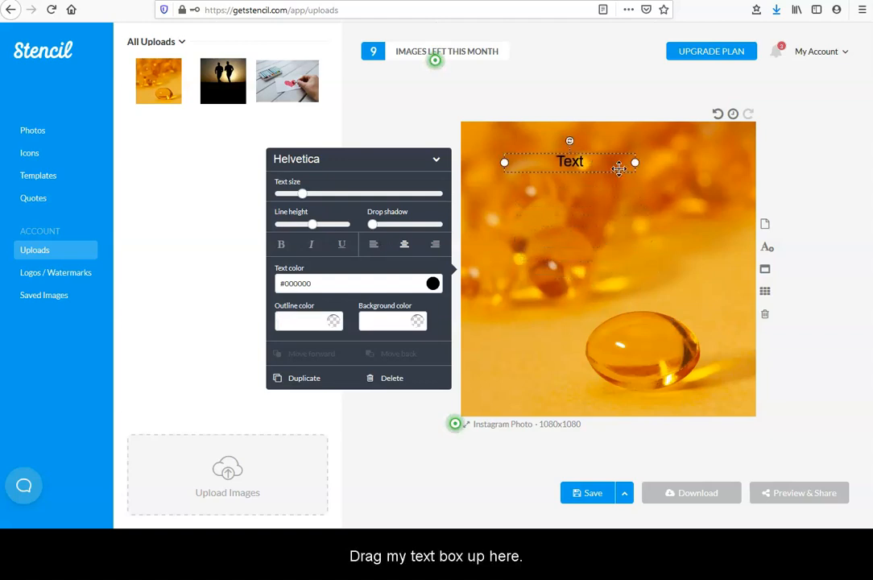
{"action": "left_click_drag", "start_coordinate": [302, 195], "coordinate": [376, 200]}
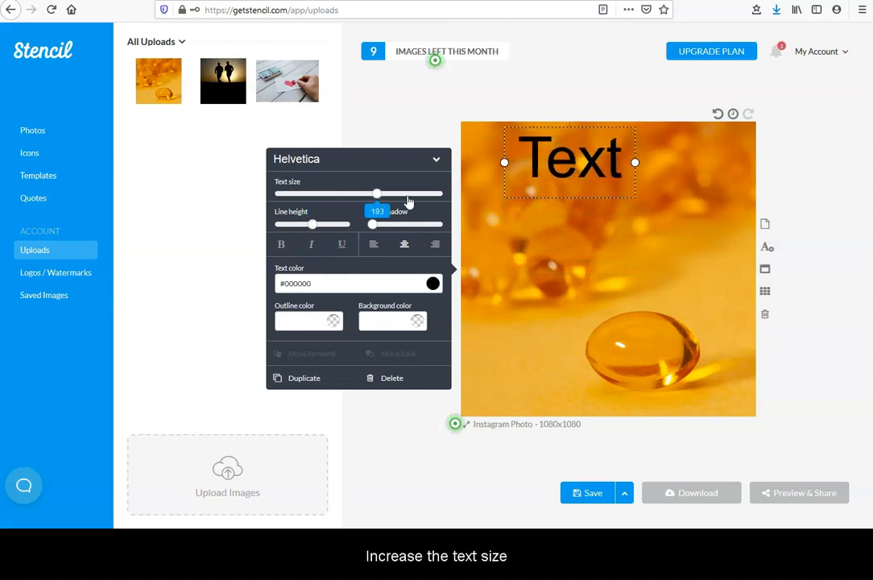
{"action": "left_click_drag", "start_coordinate": [585, 182], "coordinate": [565, 203]}
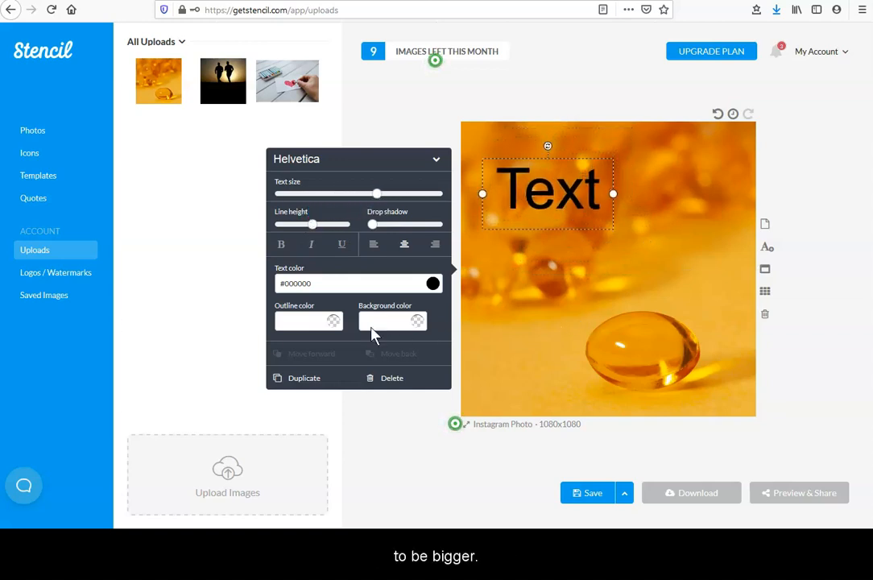
- Try white, #803333 and #e02424 as the text color and settle on white (#ffffff)
{"action": "left_click", "coordinate": [432, 284]}
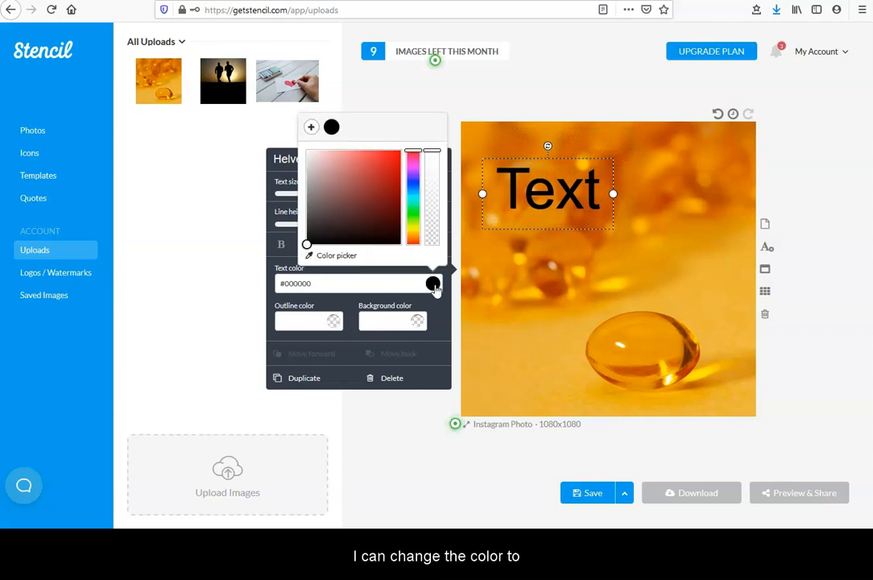
{"action": "left_click", "coordinate": [306, 152]}
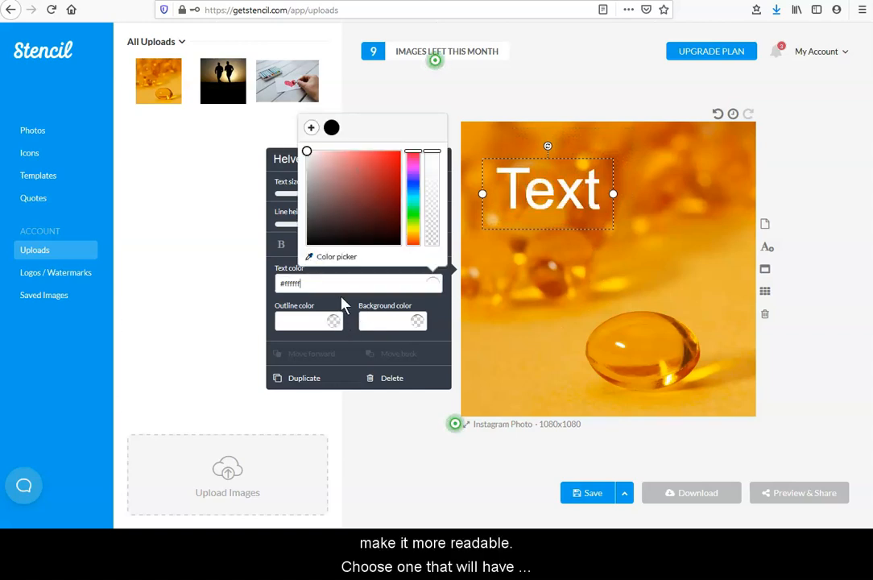
{"action": "left_click", "coordinate": [363, 198]}
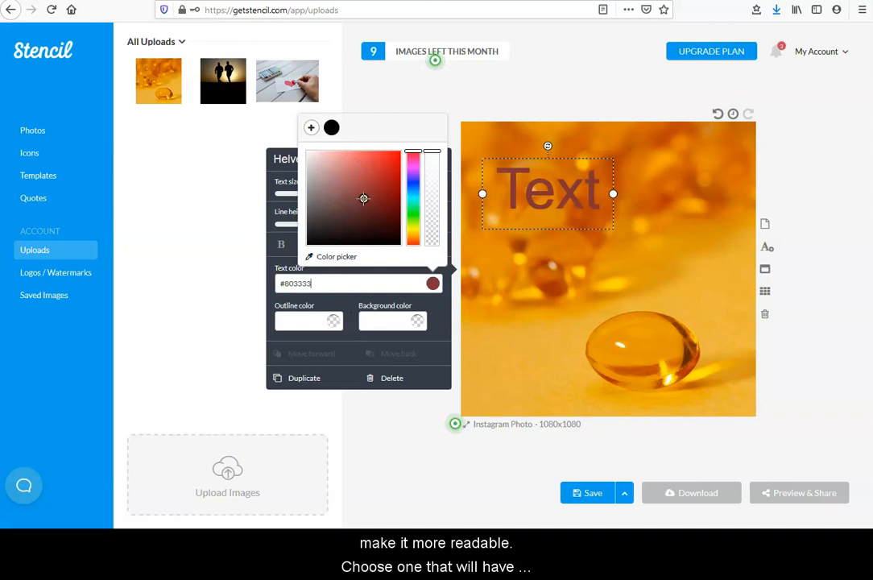
{"action": "left_click", "coordinate": [385, 162]}
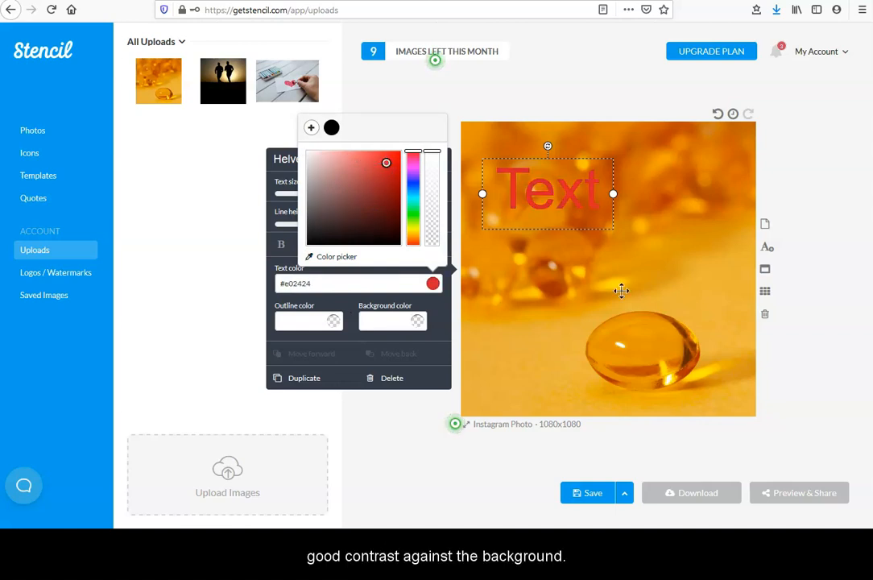
{"action": "left_click", "coordinate": [307, 152]}
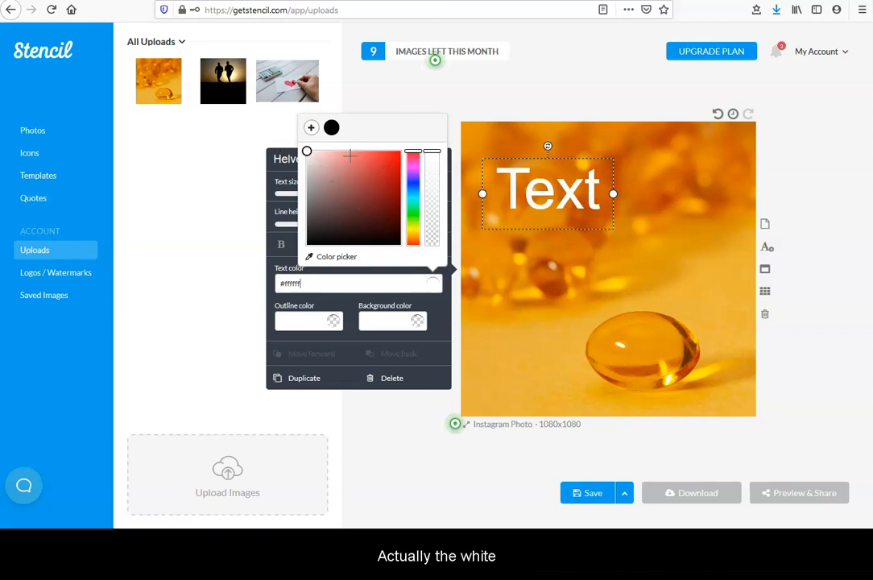
{"action": "left_click", "coordinate": [351, 313]}
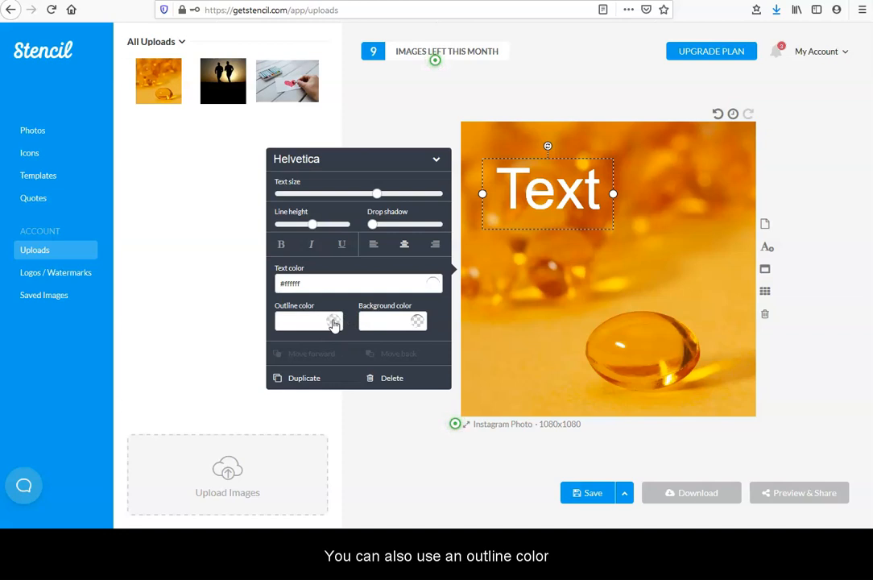
- Try semi-transparent red (#bf3939) and black (#000000) backgrounds behind the text, and remove the background color
{"action": "left_click", "coordinate": [419, 322]}
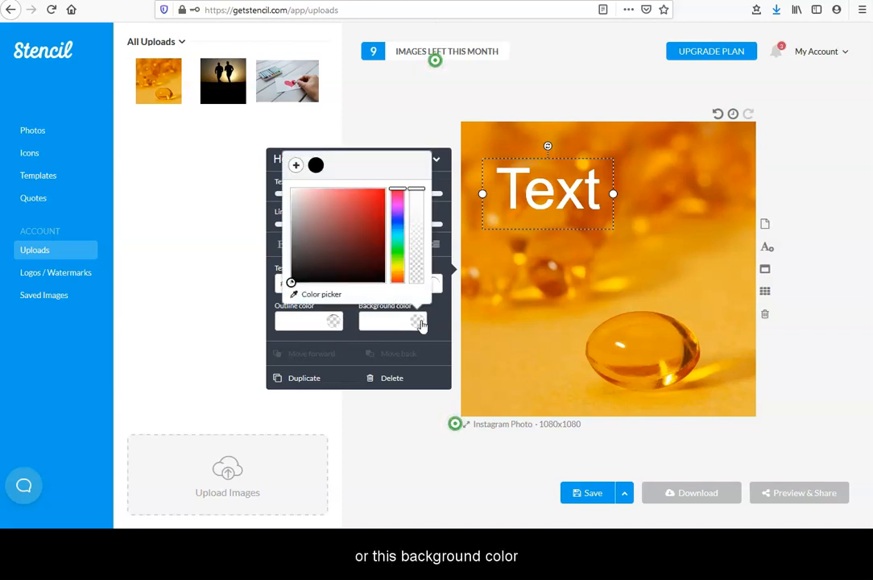
{"action": "left_click", "coordinate": [357, 212]}
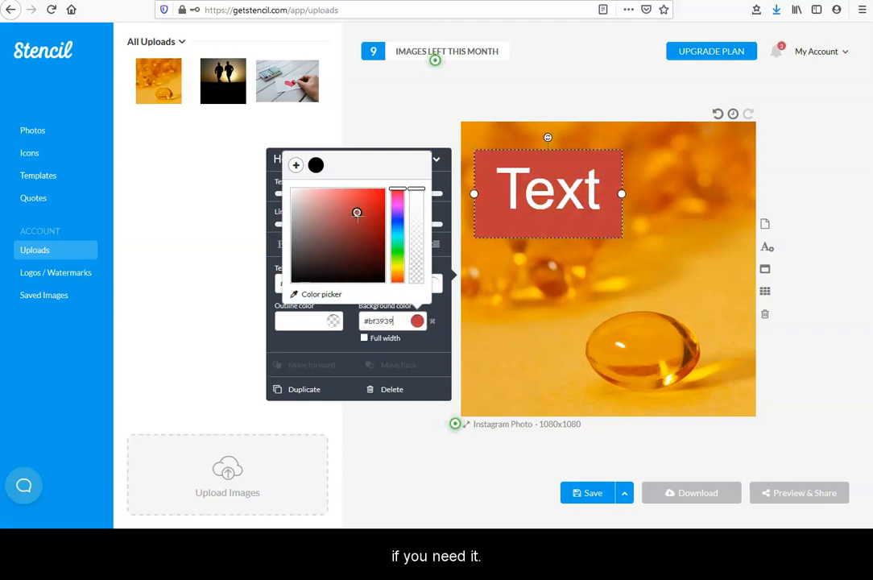
{"action": "left_click_drag", "start_coordinate": [417, 189], "coordinate": [417, 233]}
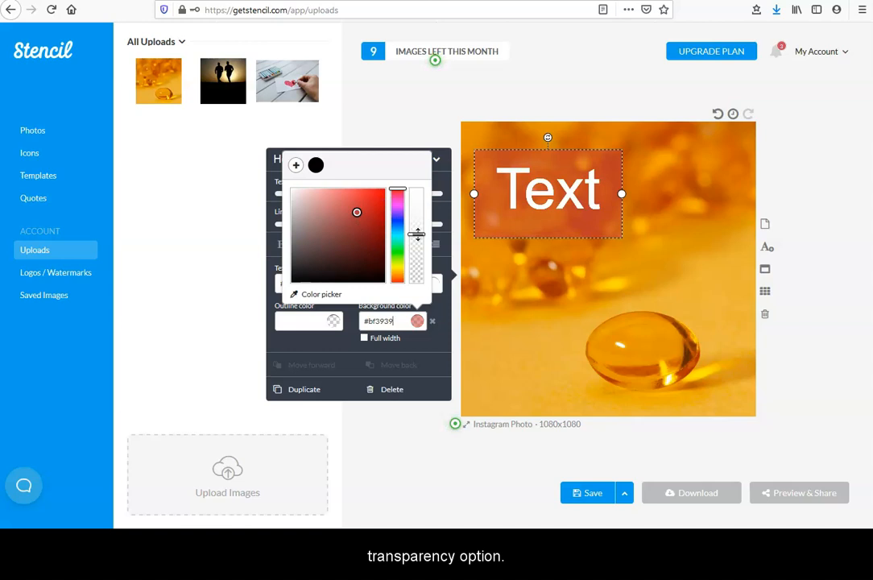
{"action": "left_click_drag", "start_coordinate": [335, 256], "coordinate": [385, 281]}
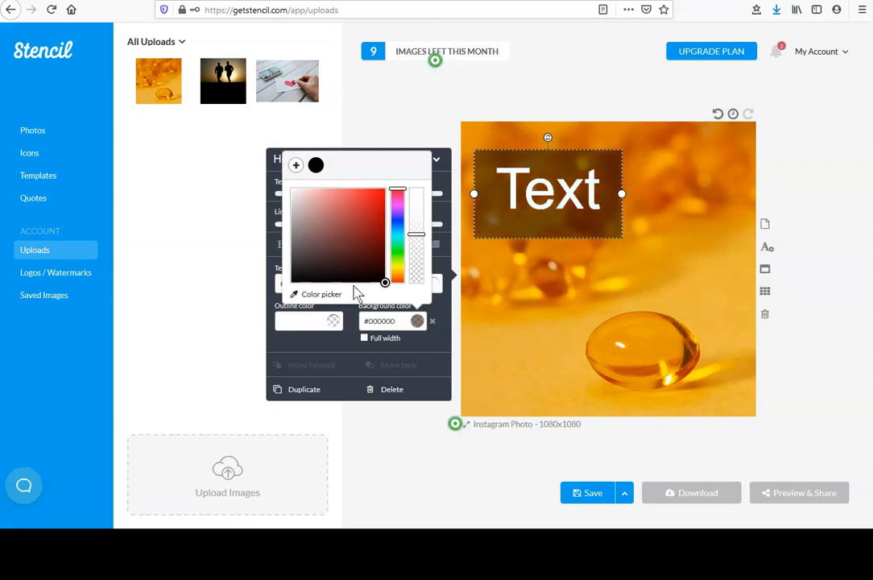
{"action": "left_click_drag", "start_coordinate": [417, 234], "coordinate": [415, 253]}
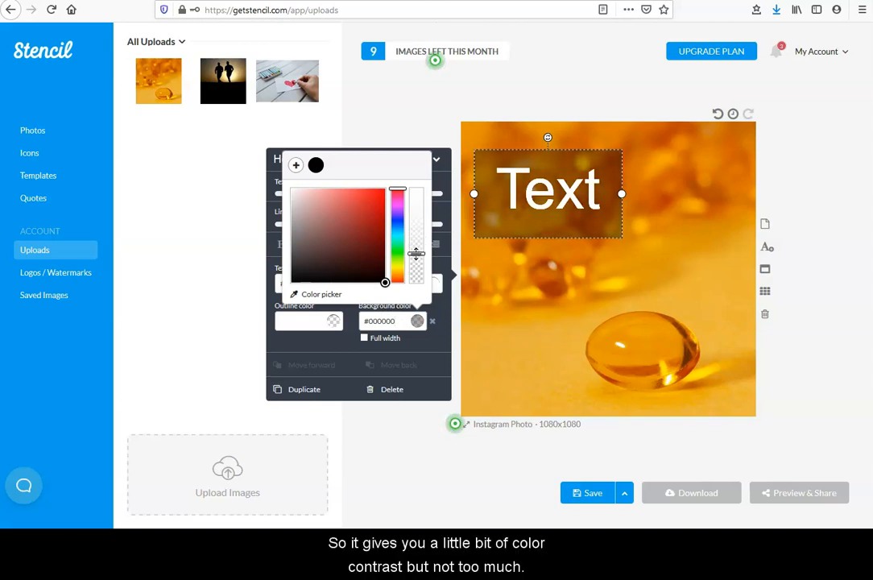
{"action": "left_click", "coordinate": [503, 258]}
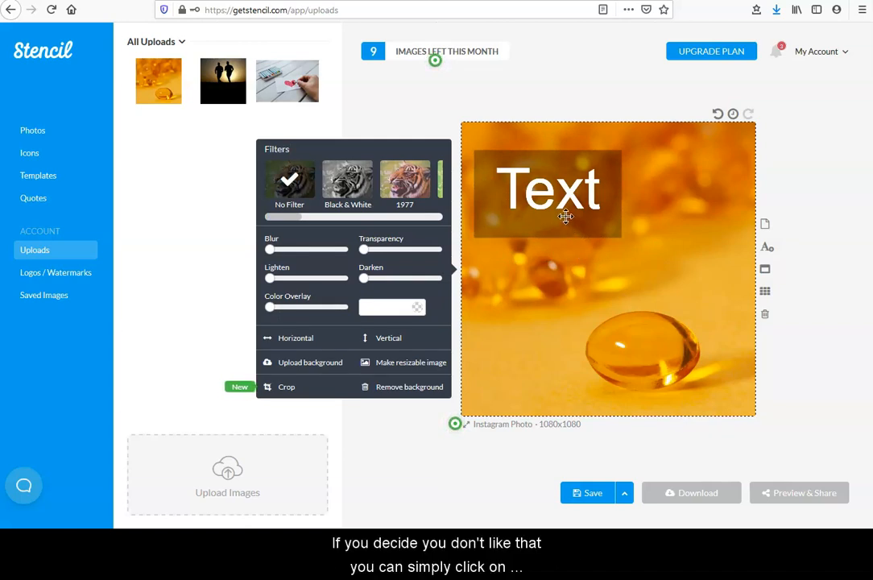
{"action": "left_click", "coordinate": [495, 217]}
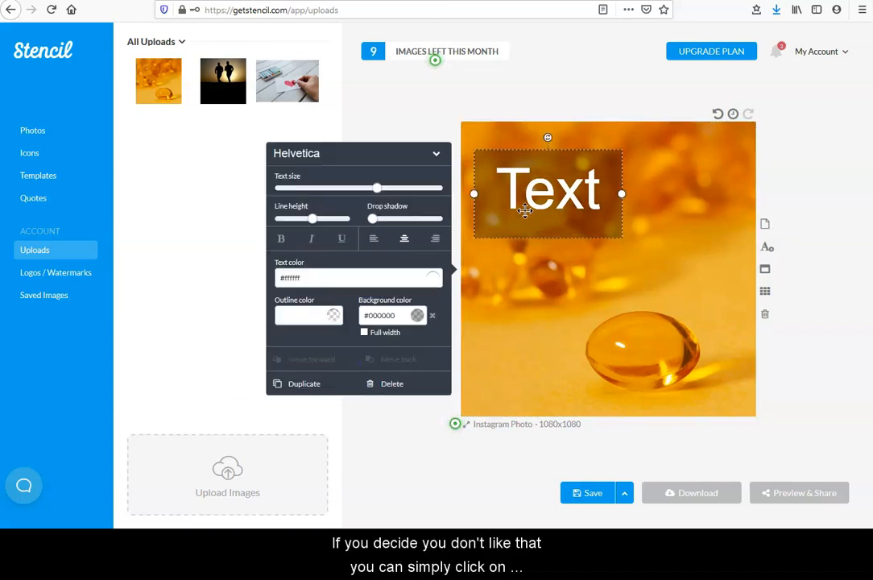
{"action": "left_click", "coordinate": [431, 317]}
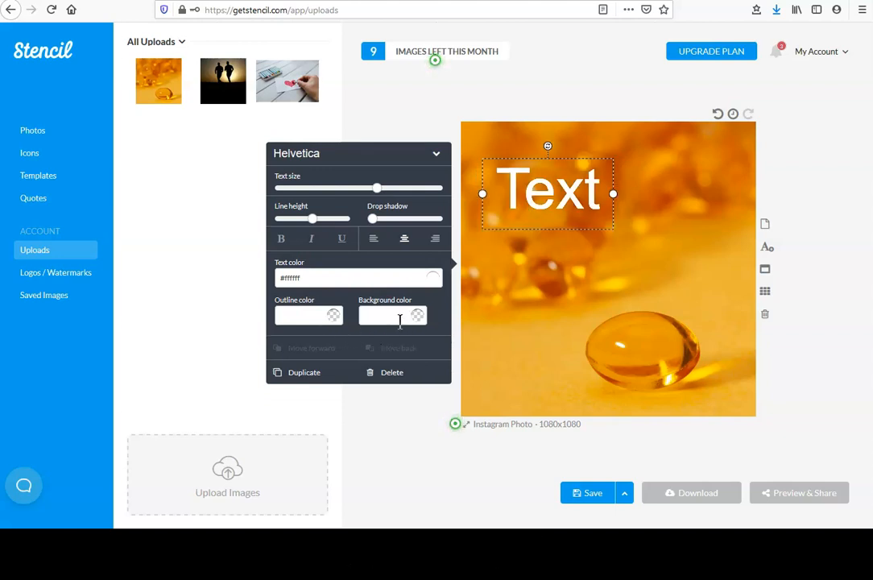
- Sample a golden orange from the capsule image as the text's background color (#ebb540) and make it about half transparent
{"action": "left_click", "coordinate": [399, 278]}
{"action": "left_click", "coordinate": [313, 289]}
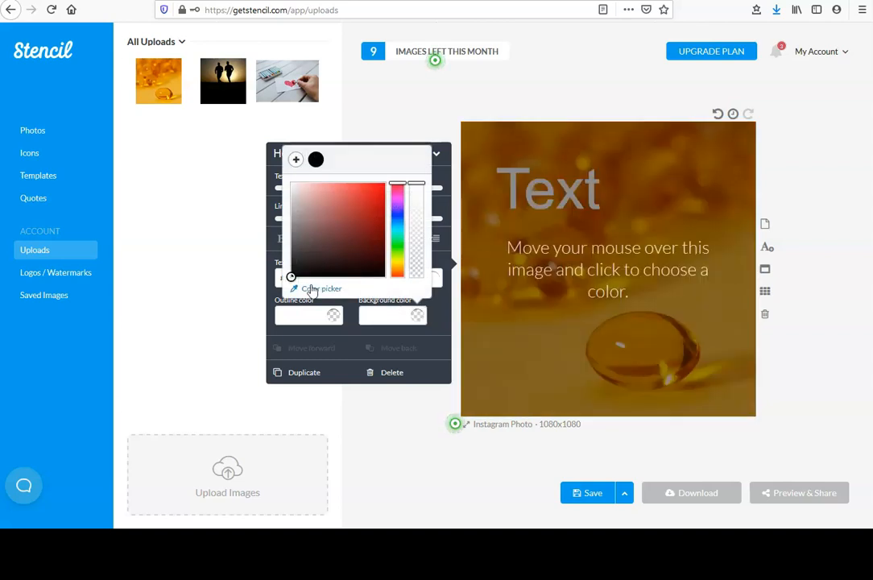
{"action": "left_click", "coordinate": [520, 349]}
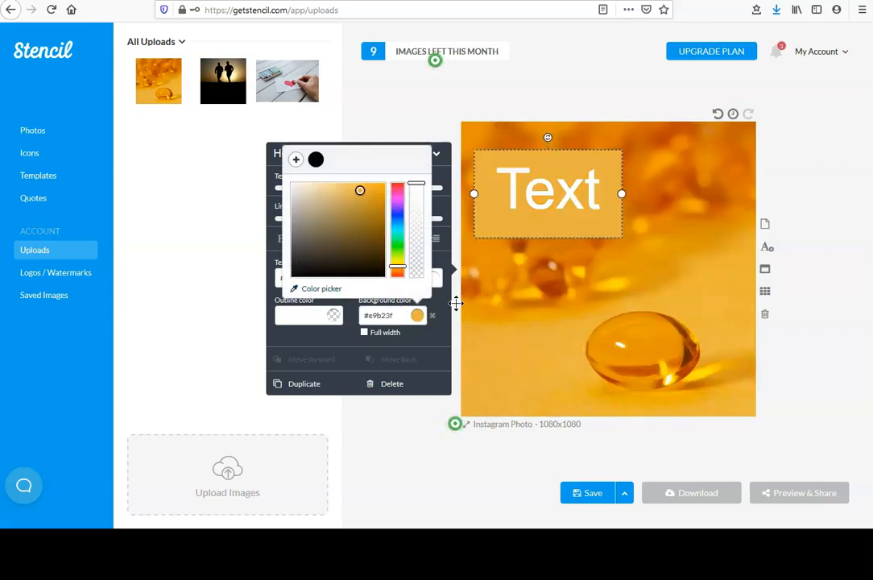
{"action": "left_click_drag", "start_coordinate": [412, 183], "coordinate": [414, 227]}
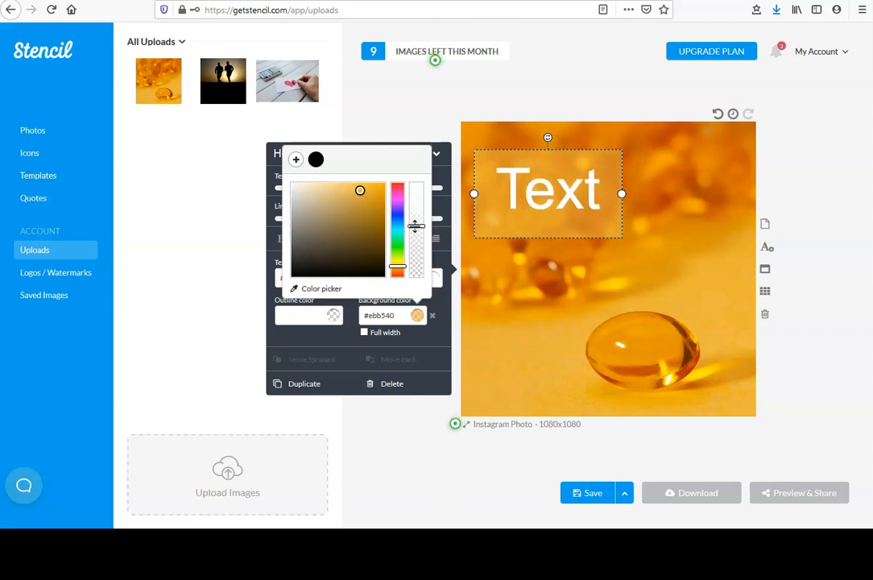
{"action": "left_click", "coordinate": [548, 262]}
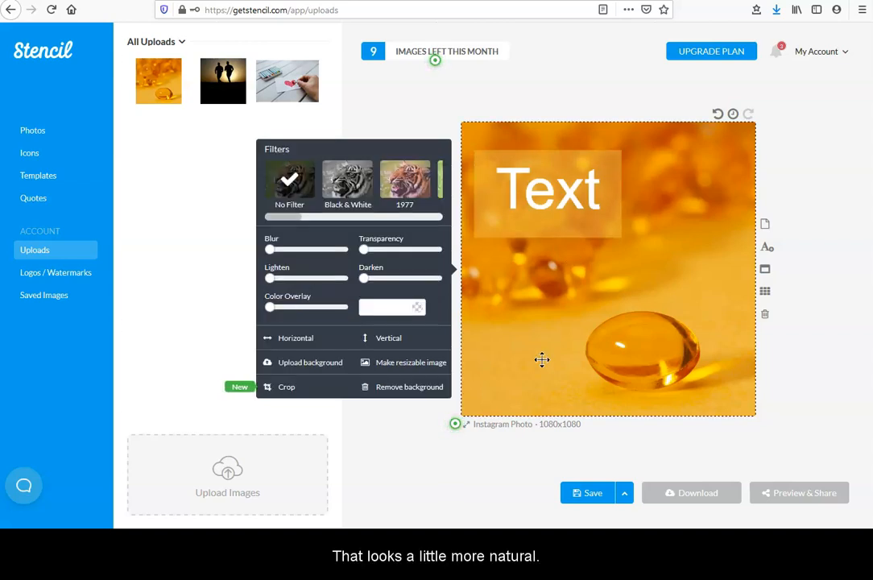
- Extend the text's background color to the full width of the image
{"action": "left_click", "coordinate": [555, 212]}
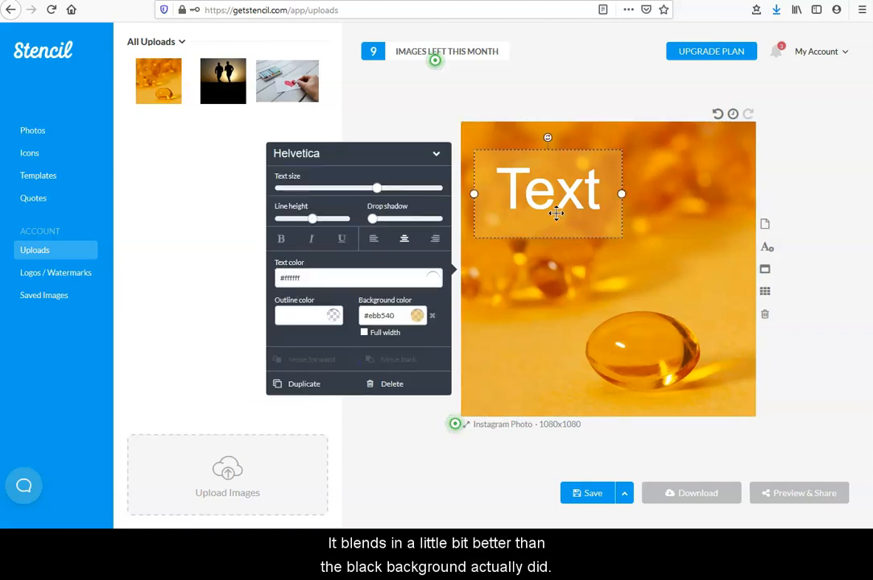
{"action": "left_click", "coordinate": [365, 332]}
{"action": "left_click", "coordinate": [508, 310]}
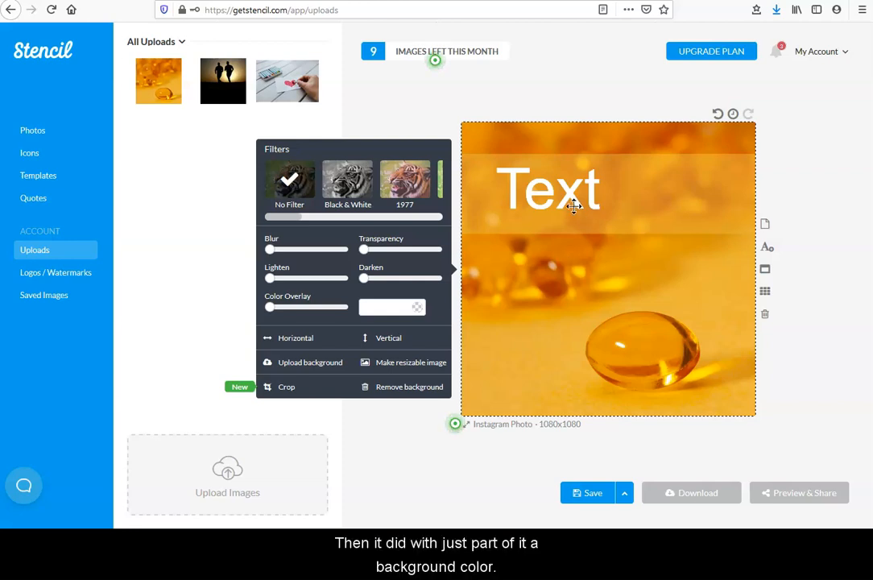
{"action": "left_click", "coordinate": [529, 190]}
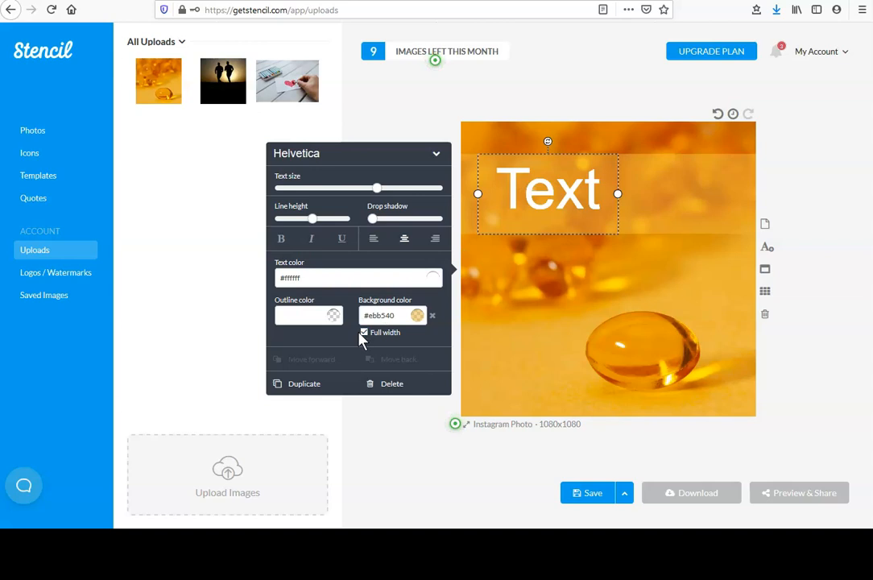
{"action": "double_click", "coordinate": [559, 189]}
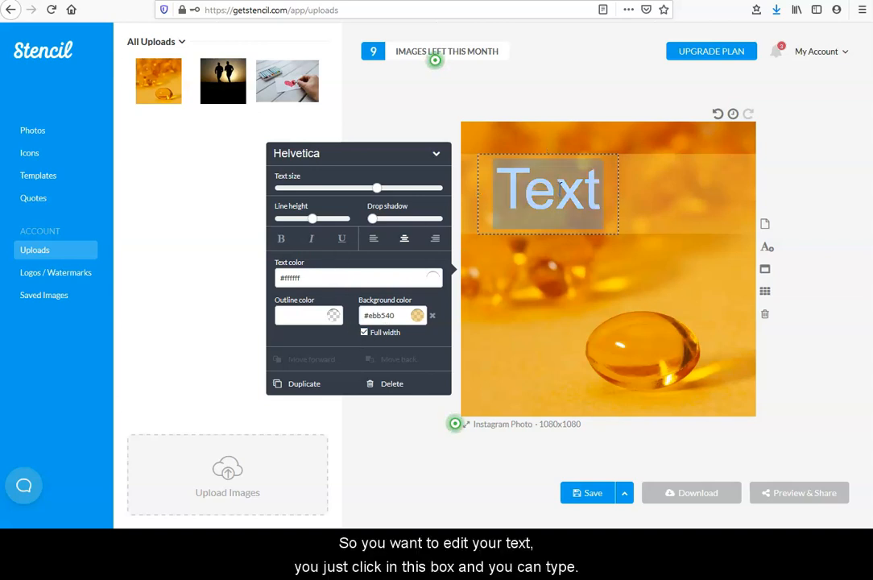
{"action": "type", "text": "Reflexol"}
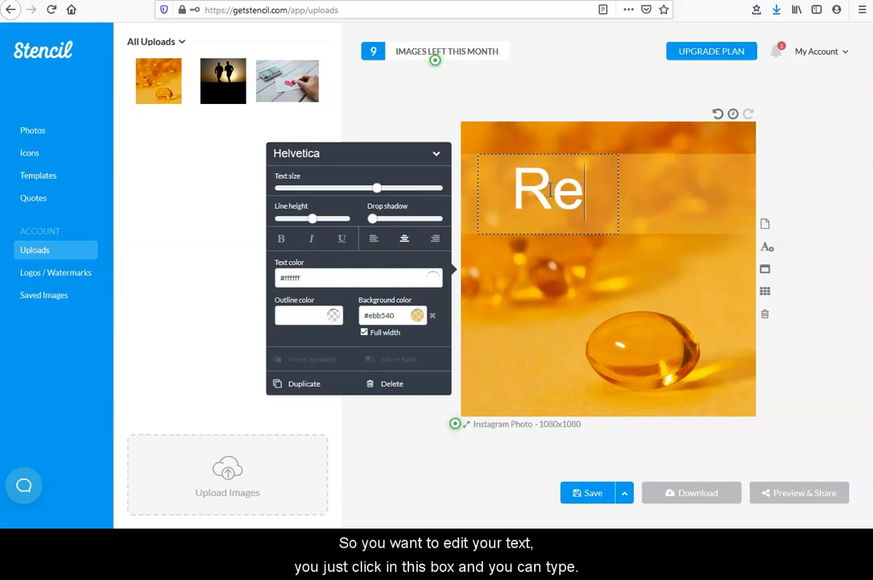
{"action": "key", "text": "BackSpace"}
{"action": "key", "text": "BackSpace"}
{"action": "key", "text": "BackSpace"}
{"action": "key", "text": "BackSpace"}
{"action": "key", "text": "BackSpace"}
{"action": "key", "text": "BackSpace"}
{"action": "key", "text": "BackSpace"}
{"action": "key", "text": "BackSpace"}
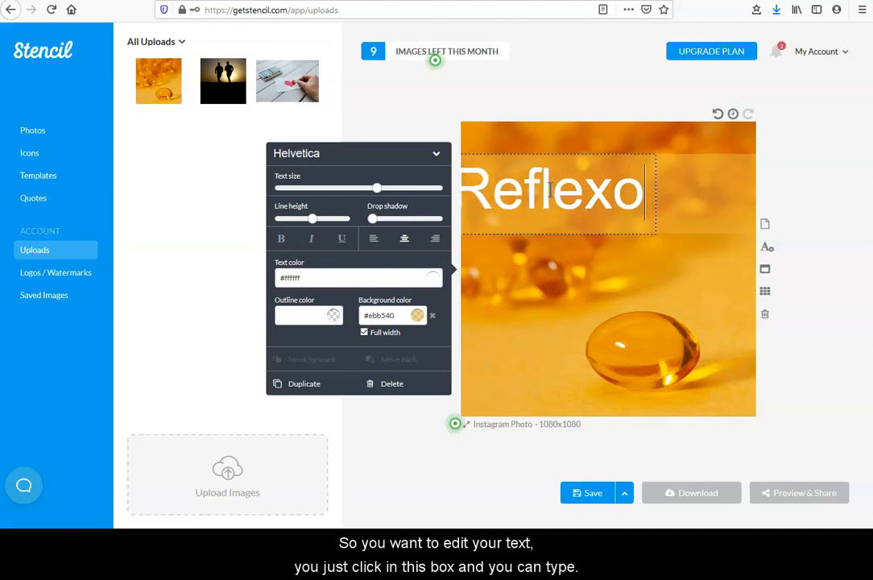
- Enter "Vitamin D" as the overlay text and set its text size to 119
{"action": "type", "text": "Vit"}
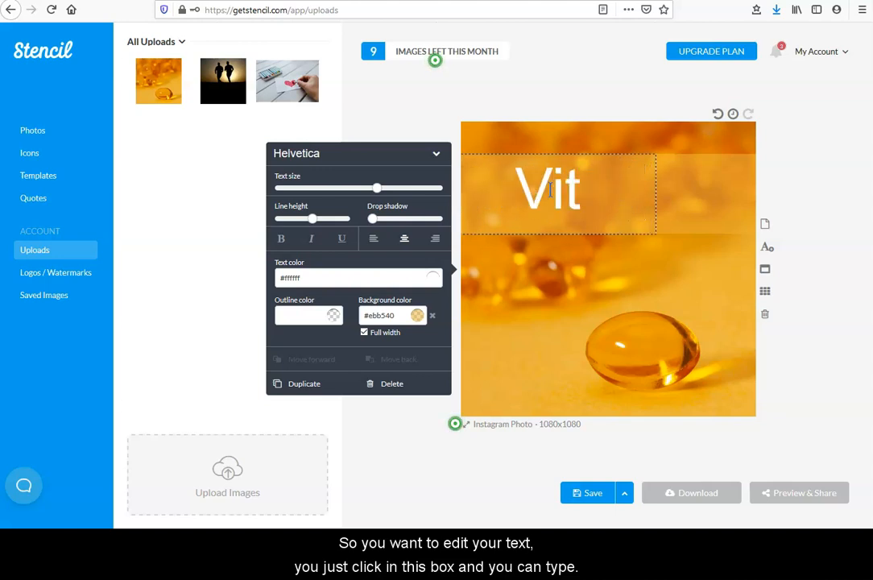
{"action": "type", "text": "amin D"}
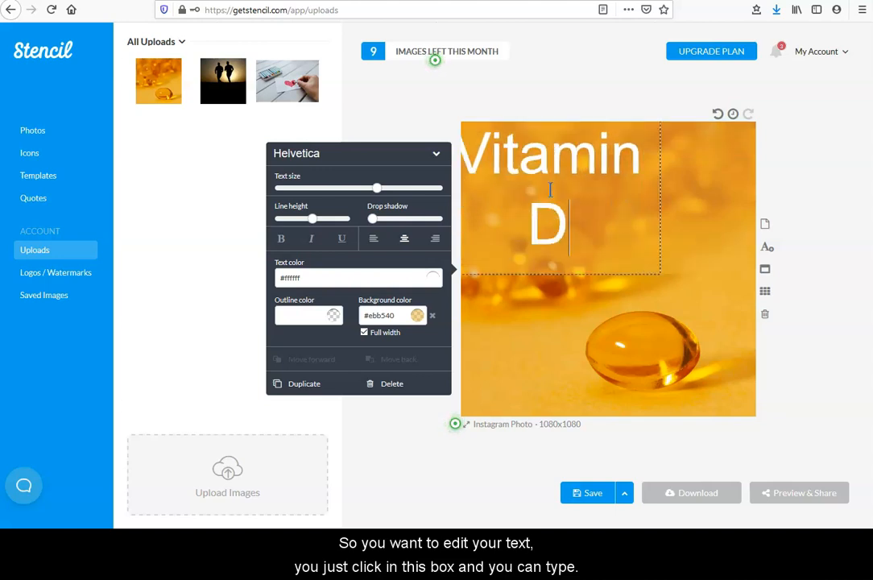
{"action": "left_click", "coordinate": [340, 188]}
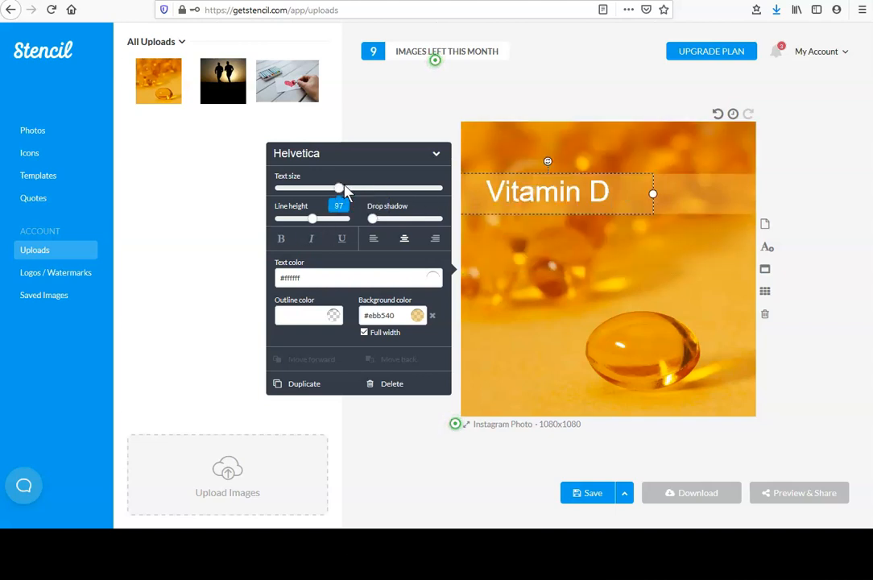
{"action": "left_click_drag", "start_coordinate": [341, 190], "coordinate": [348, 191]}
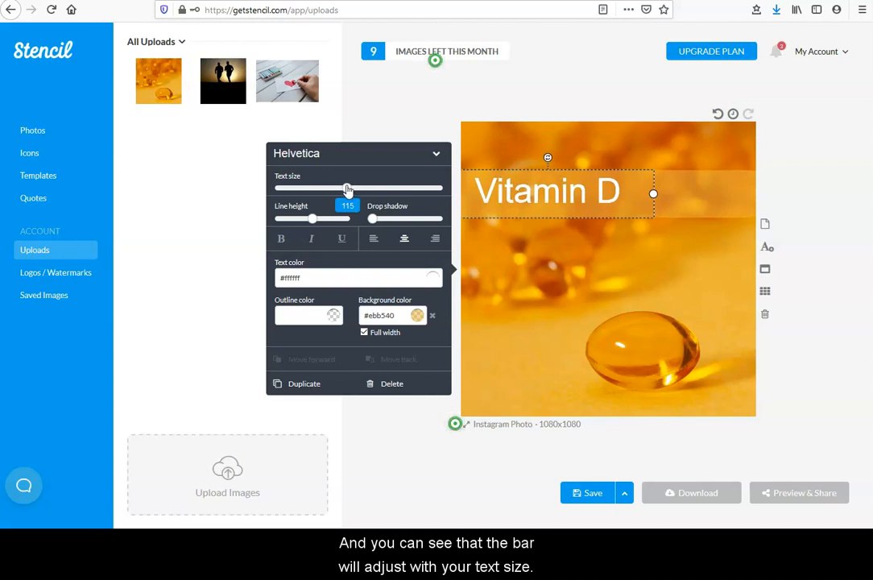
{"action": "left_click_drag", "start_coordinate": [345, 190], "coordinate": [349, 190]}
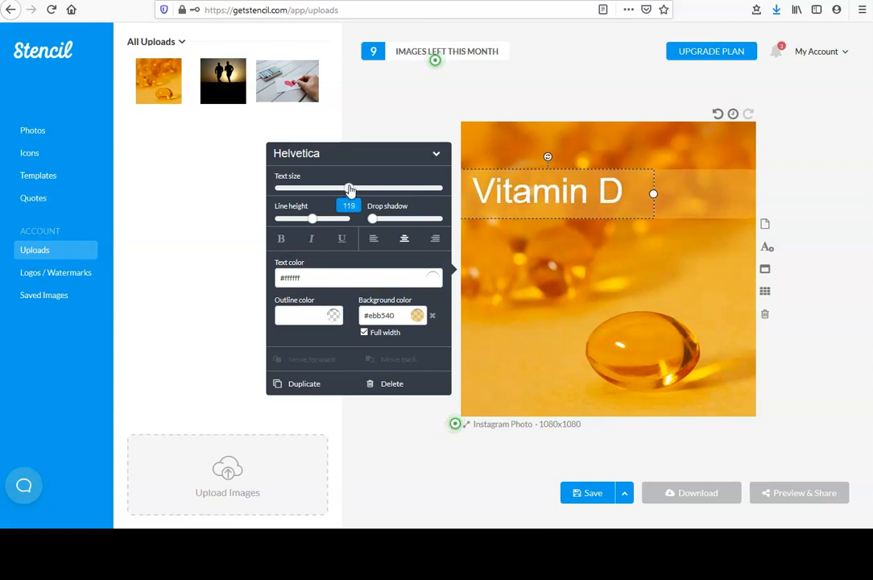
- Center-align the "Vitamin D" text and move its box to the horizontal center of the image
{"action": "left_click", "coordinate": [373, 240]}
{"action": "left_click", "coordinate": [402, 241]}
{"action": "left_click", "coordinate": [660, 257]}
{"action": "left_click", "coordinate": [640, 185]}
{"action": "left_click_drag", "start_coordinate": [618, 189], "coordinate": [682, 195]}
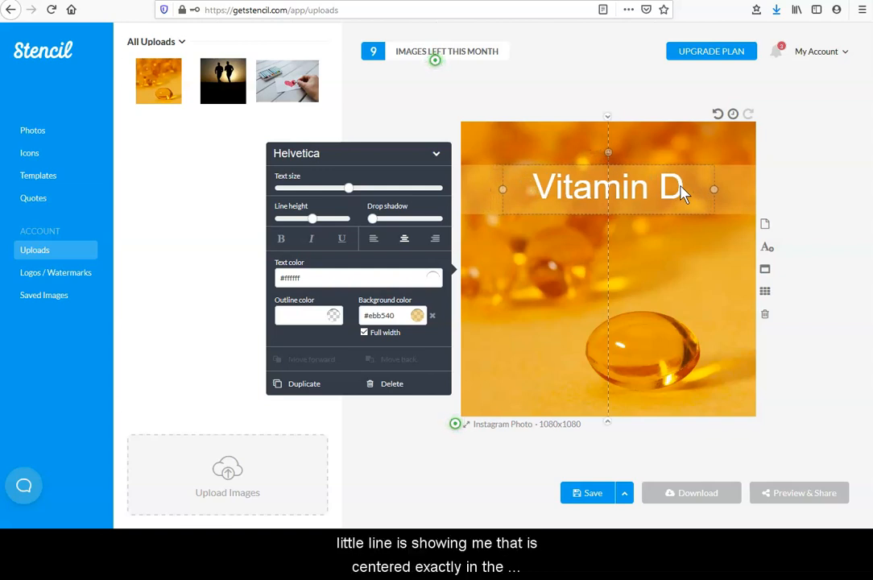
{"action": "left_click", "coordinate": [668, 256]}
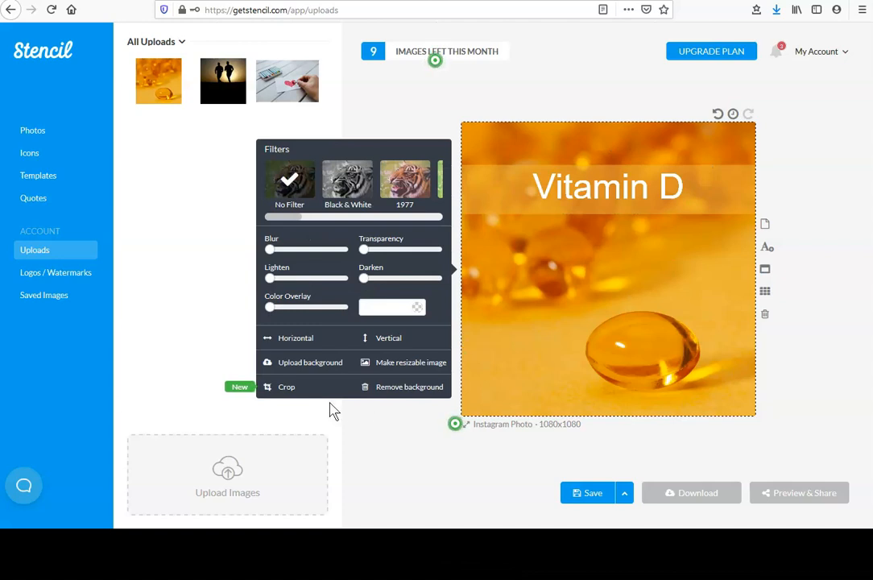
{"action": "left_click", "coordinate": [587, 190]}
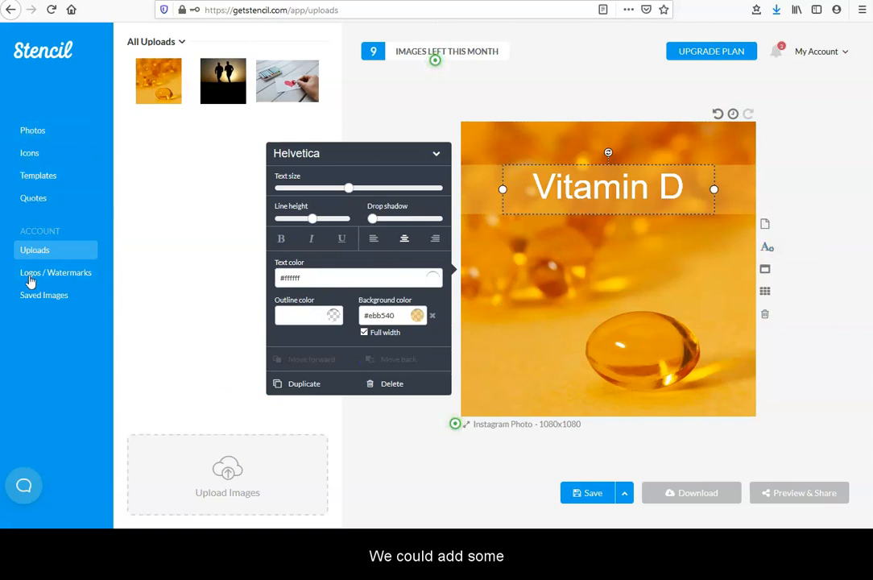
- Add the leafy branch icon from the featured icons and place it in the image's lower-right corner
{"action": "left_click", "coordinate": [46, 157]}
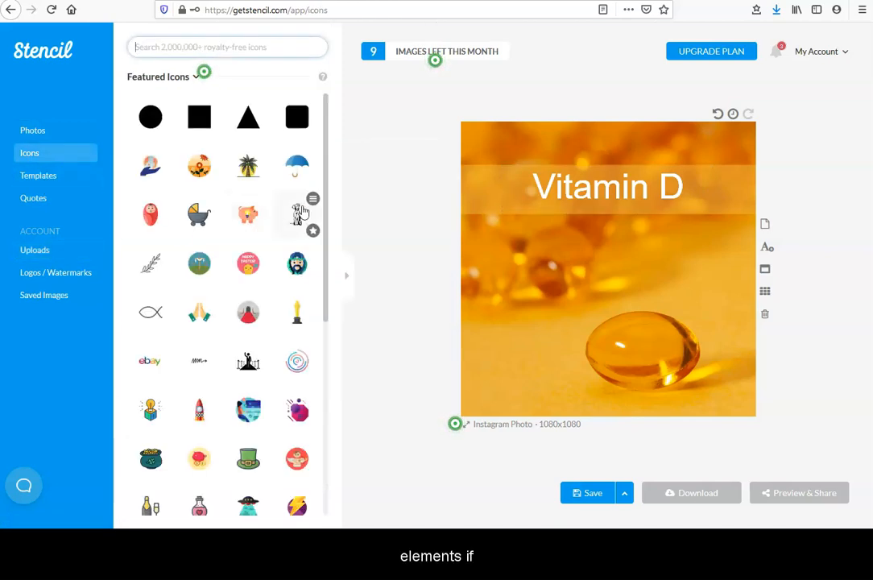
{"action": "left_click", "coordinate": [149, 266]}
{"action": "left_click_drag", "start_coordinate": [643, 284], "coordinate": [738, 398]}
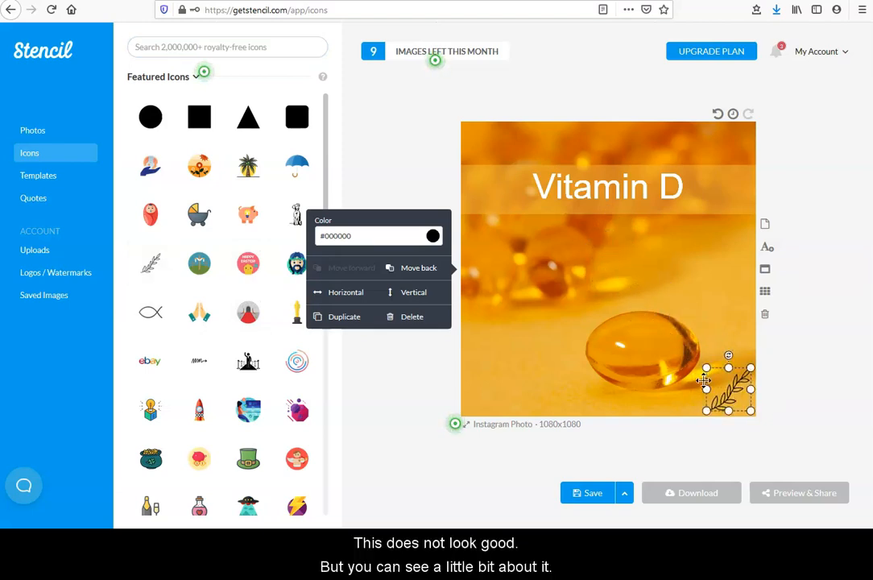
- Try dark red (#a60d0d) on the branch icon and recolor it with a burnt orange (#af3d02) sampled from the capsule image
{"action": "left_click", "coordinate": [433, 236]}
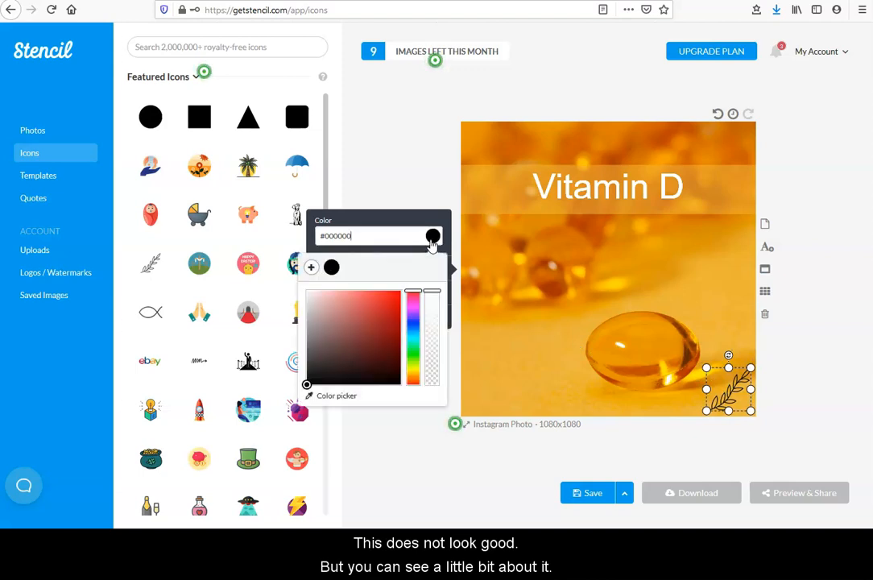
{"action": "left_click", "coordinate": [325, 311]}
{"action": "left_click_drag", "start_coordinate": [329, 316], "coordinate": [393, 323]}
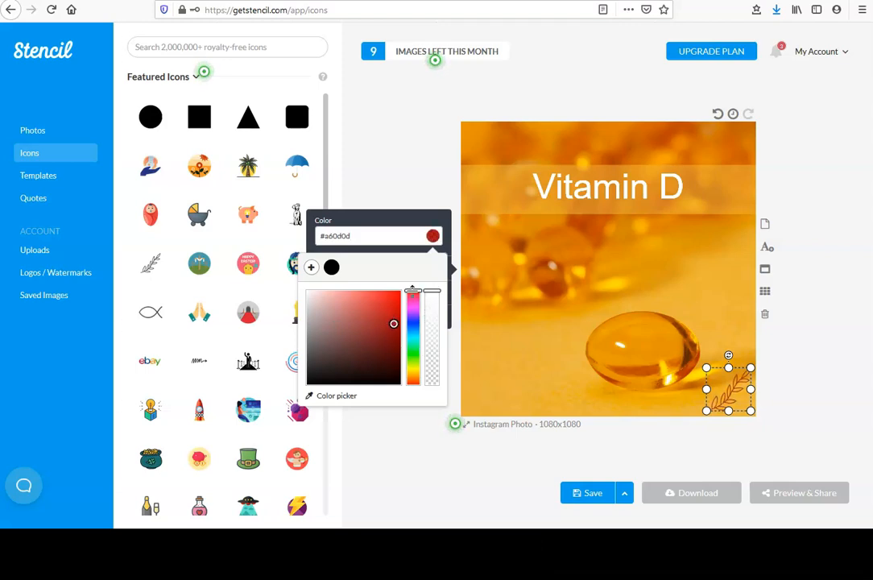
{"action": "left_click", "coordinate": [331, 397]}
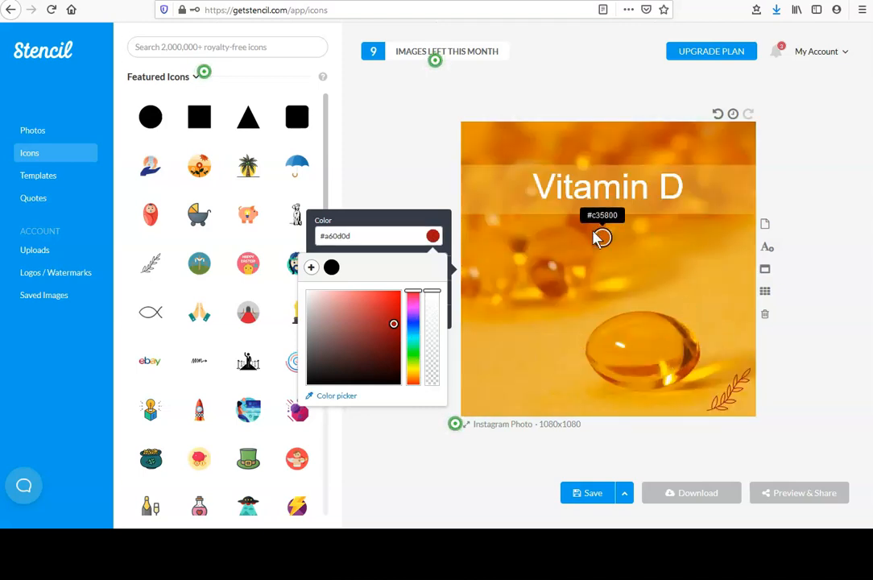
{"action": "left_click", "coordinate": [546, 286]}
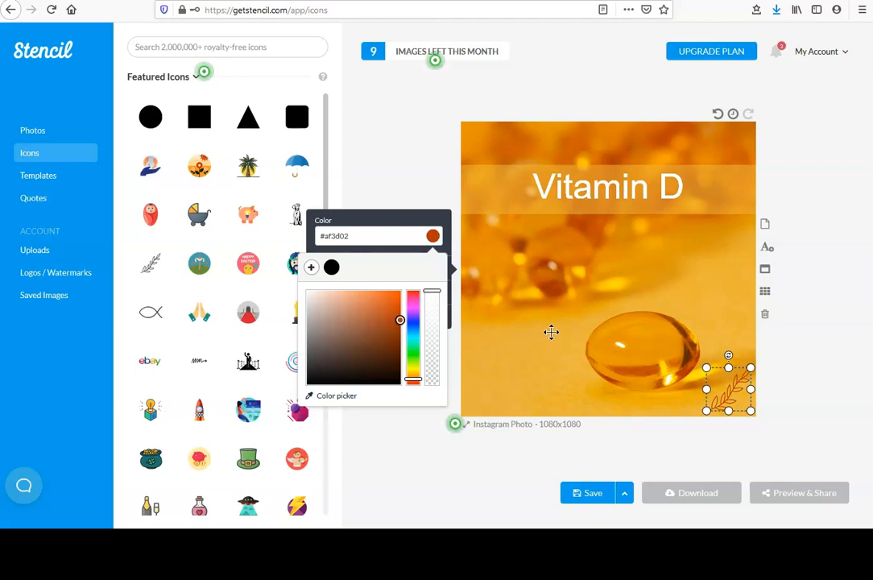
- Delete the leafy branch icon from the image
{"action": "left_click", "coordinate": [558, 250]}
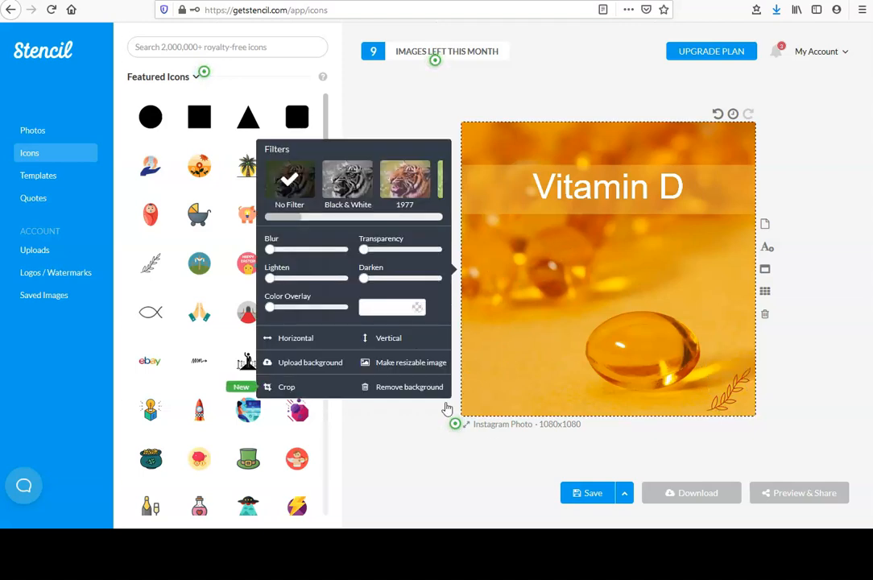
{"action": "left_click", "coordinate": [783, 421]}
{"action": "left_click", "coordinate": [730, 395]}
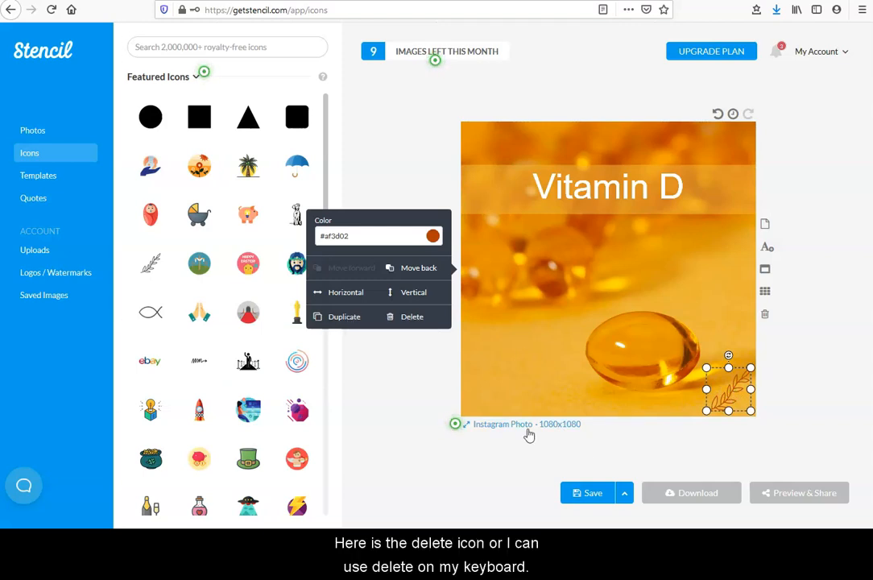
{"action": "key", "text": "Delete"}
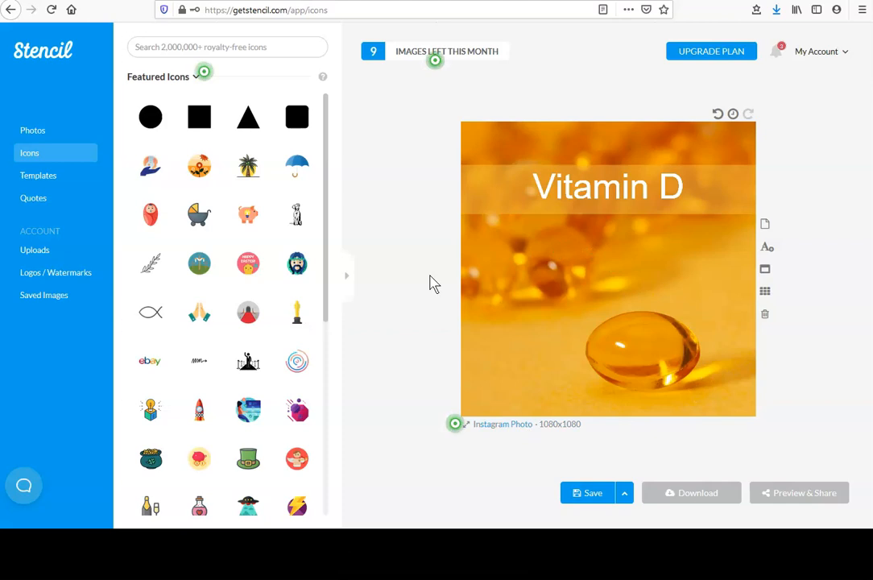
- Upload "OnPoint-Alt-Logo-WhiteArtboard 1800px wide" and "OnPoint-Main-LogoArtboard 1retina ready" as regular images instead of as logos or watermarks
{"action": "left_click", "coordinate": [39, 281]}
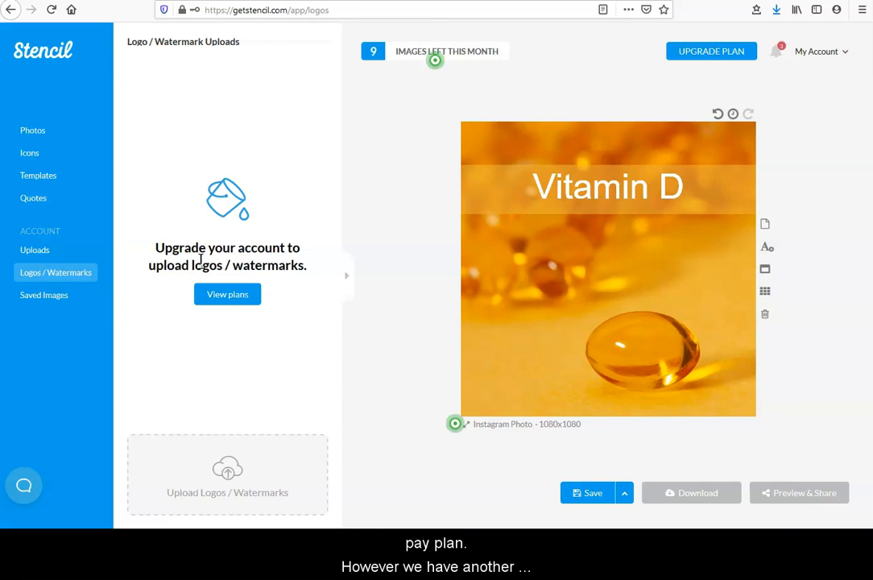
{"action": "left_click", "coordinate": [24, 251]}
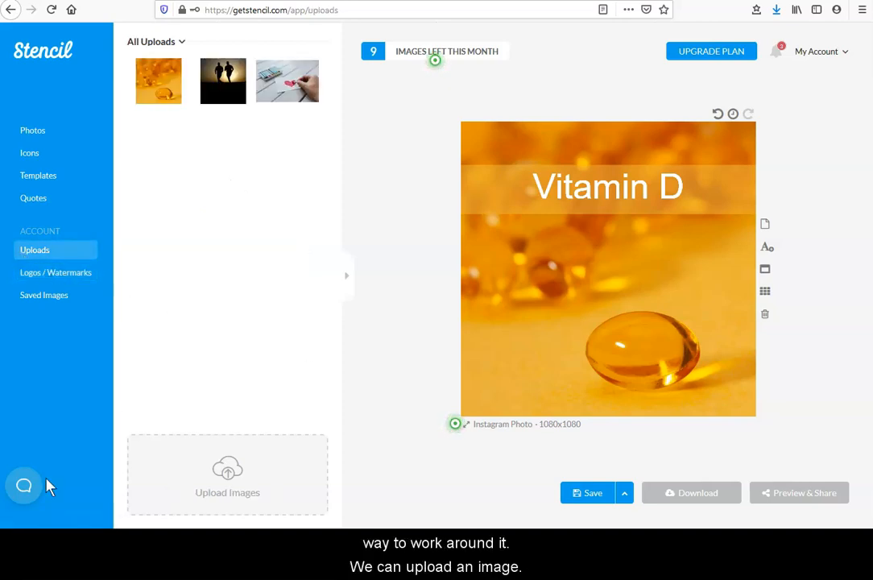
{"action": "left_click", "coordinate": [228, 498]}
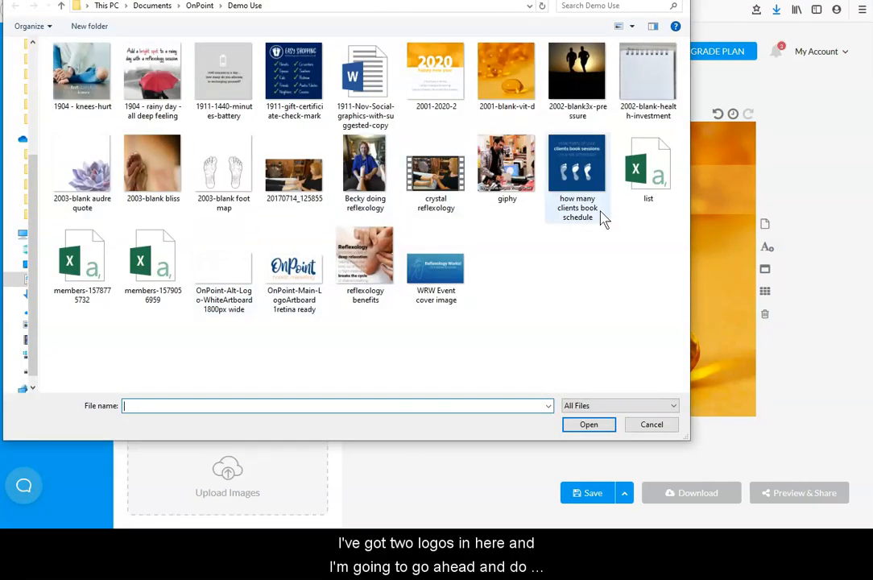
{"action": "left_click", "coordinate": [238, 278]}
{"action": "left_click", "coordinate": [290, 258], "text": "ctrl"}
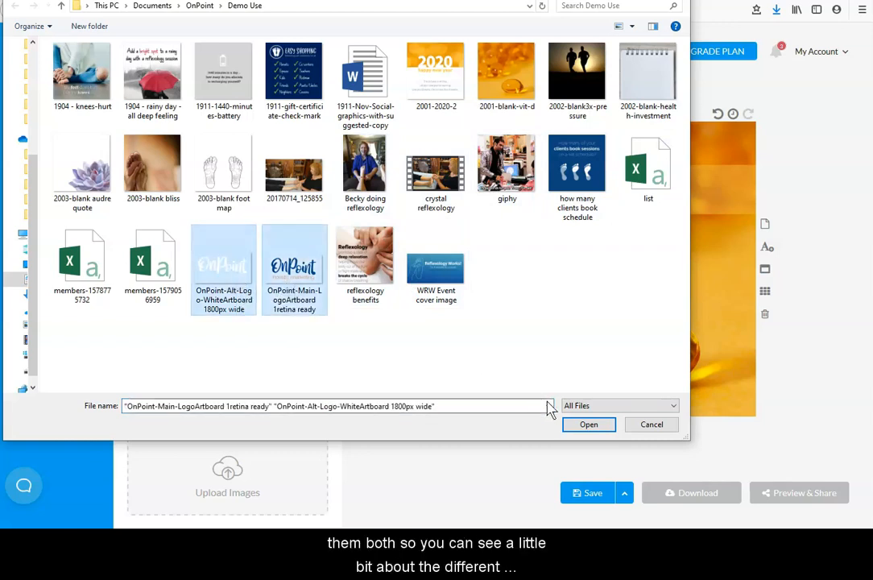
{"action": "left_click", "coordinate": [579, 425]}
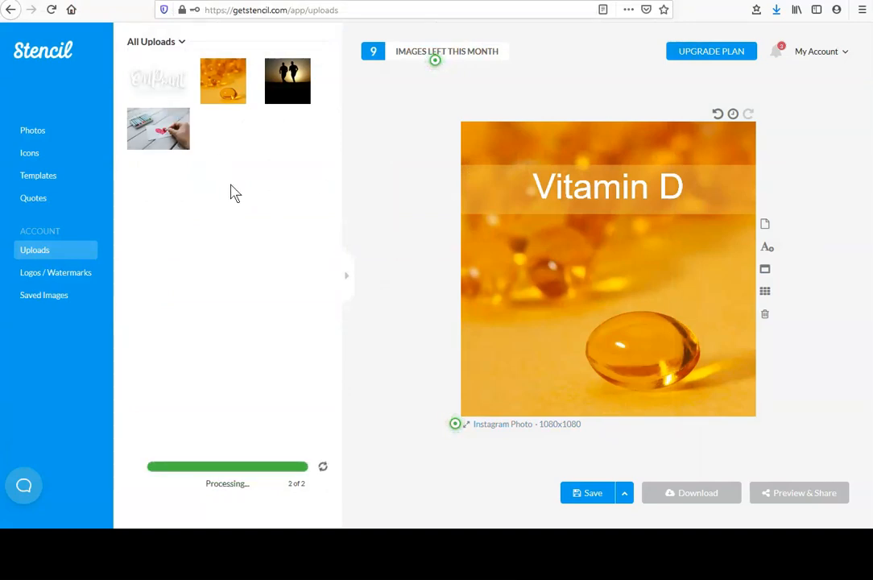
- Add the white OnPoint logo to the image and place it, slightly reduced in size, in the lower-left corner
{"action": "left_click", "coordinate": [162, 88]}
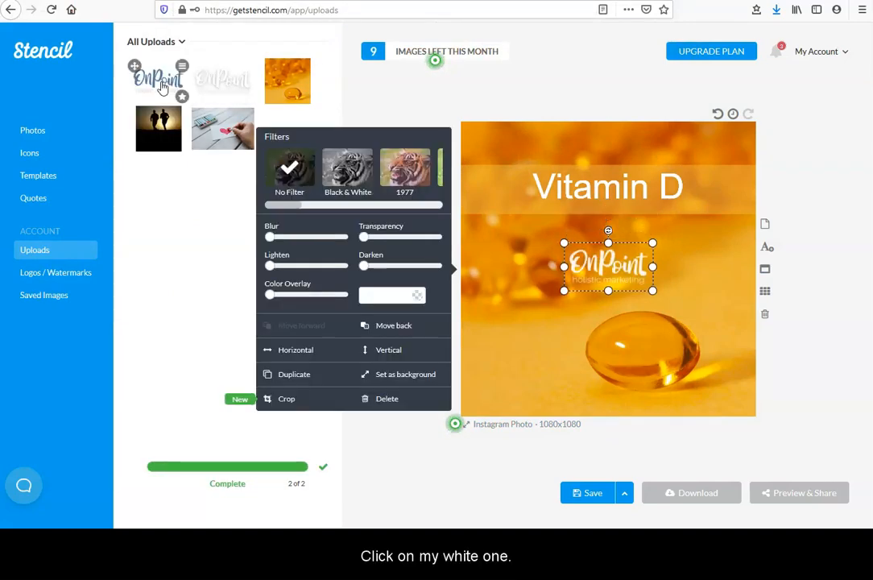
{"action": "left_click", "coordinate": [781, 385]}
{"action": "left_click", "coordinate": [606, 282]}
{"action": "left_click_drag", "start_coordinate": [606, 282], "coordinate": [553, 378]}
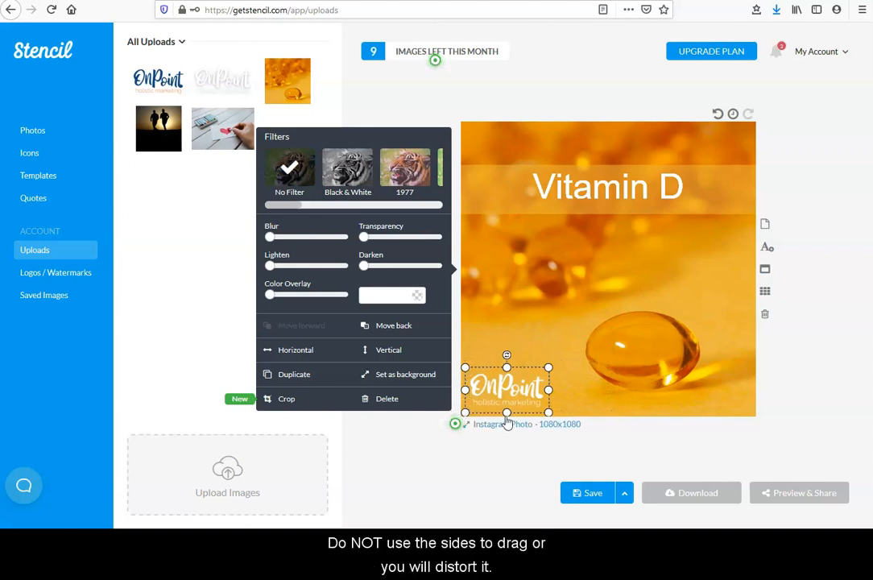
{"action": "left_click", "coordinate": [577, 453]}
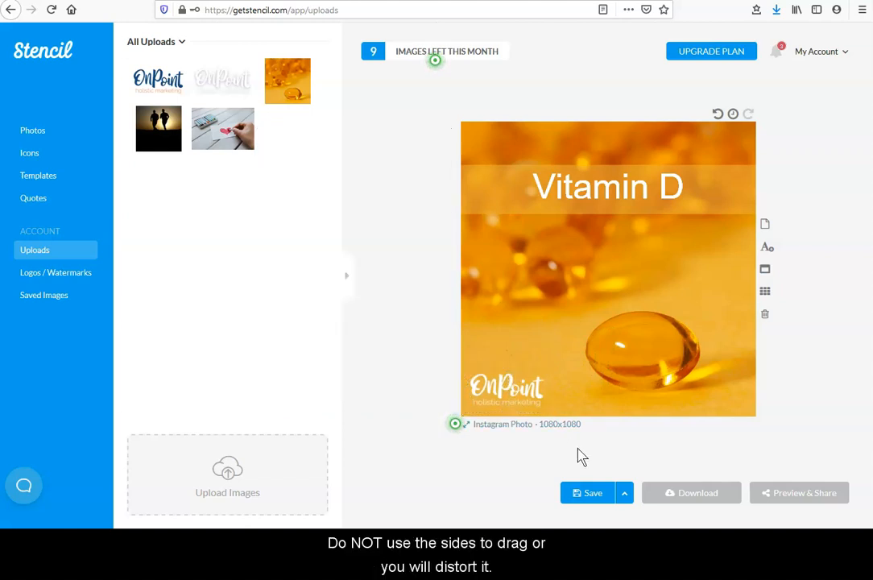
- Try the colored OnPoint logo in the image's lower-right corner and delete it
{"action": "left_click", "coordinate": [165, 82]}
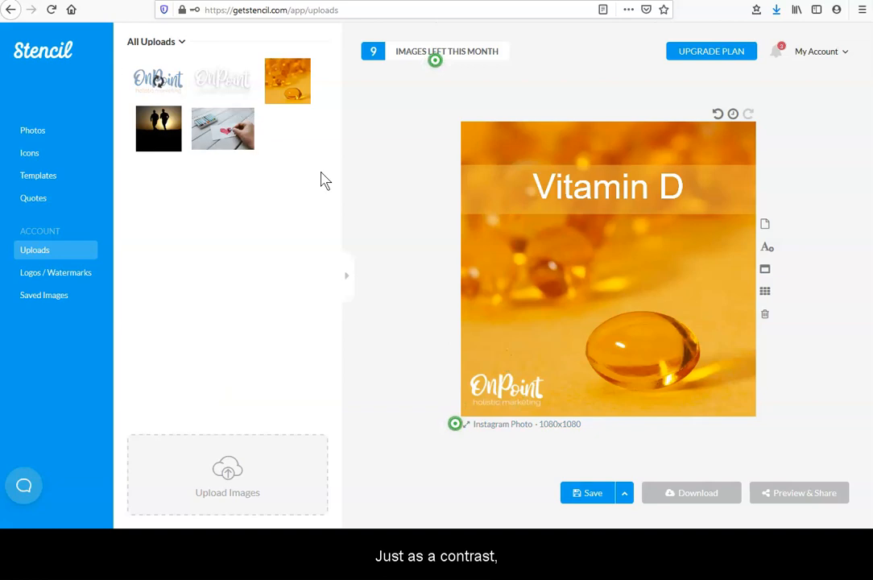
{"action": "left_click_drag", "start_coordinate": [610, 268], "coordinate": [703, 405]}
{"action": "left_click", "coordinate": [619, 446]}
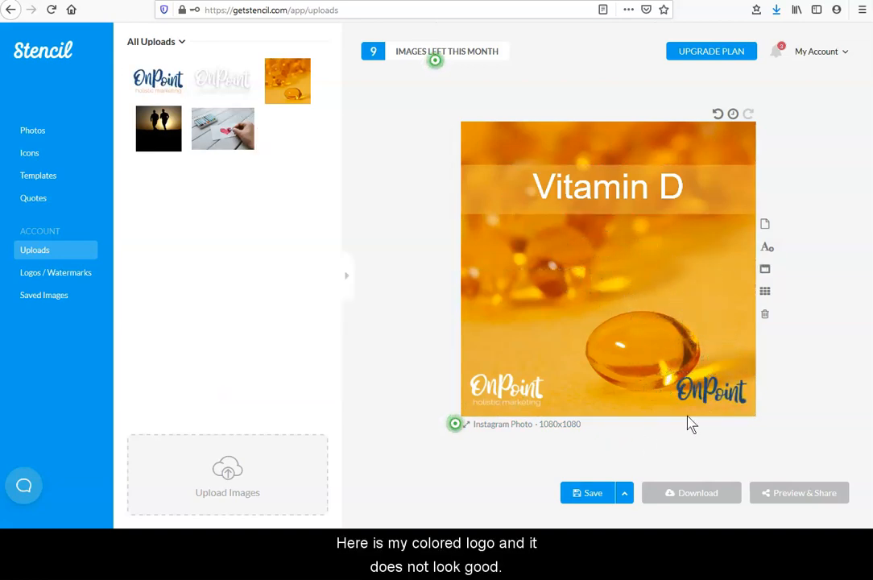
{"action": "left_click", "coordinate": [719, 395]}
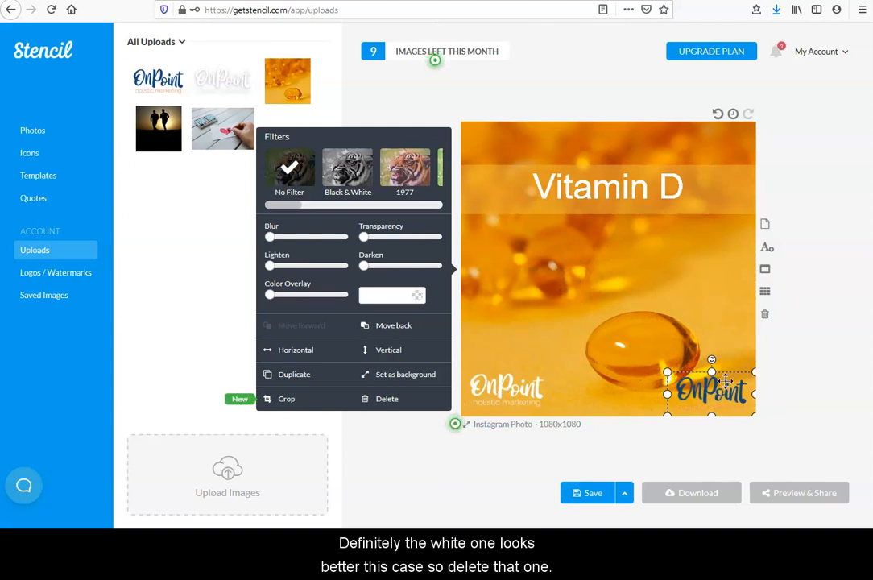
{"action": "key", "text": "Delete"}
{"action": "left_click", "coordinate": [500, 391]}
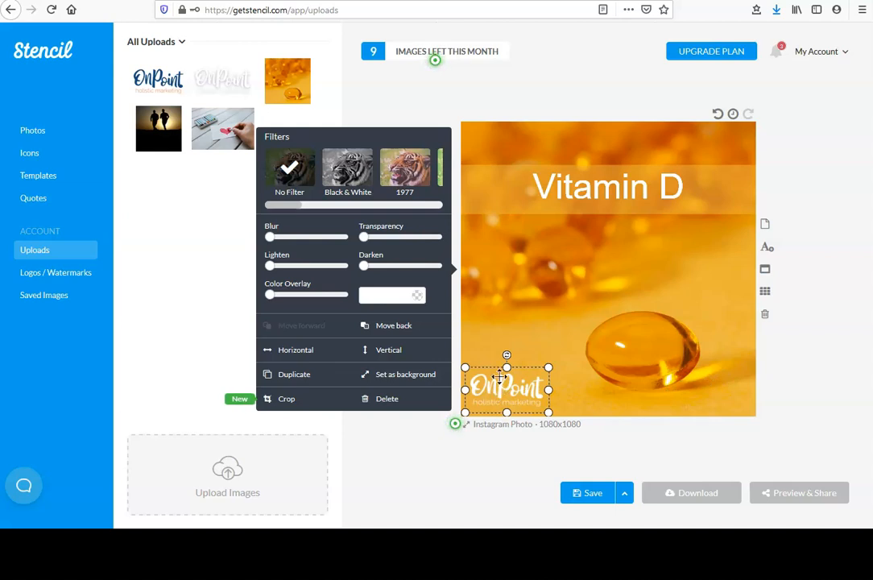
- Add the colored OnPoint logo above the large capsule and try the Black & White and 1977 filters on it
{"action": "left_click", "coordinate": [165, 83]}
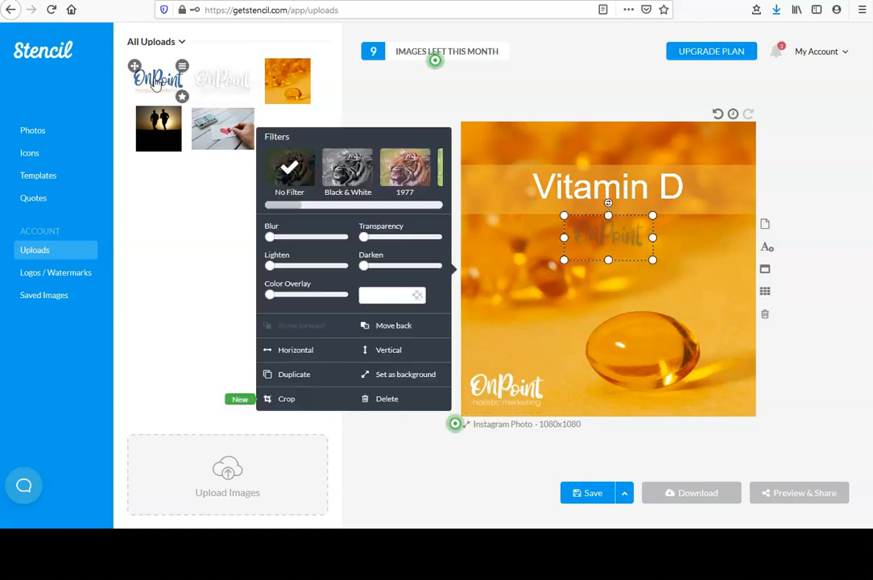
{"action": "left_click", "coordinate": [343, 167]}
{"action": "left_click_drag", "start_coordinate": [631, 278], "coordinate": [676, 305]}
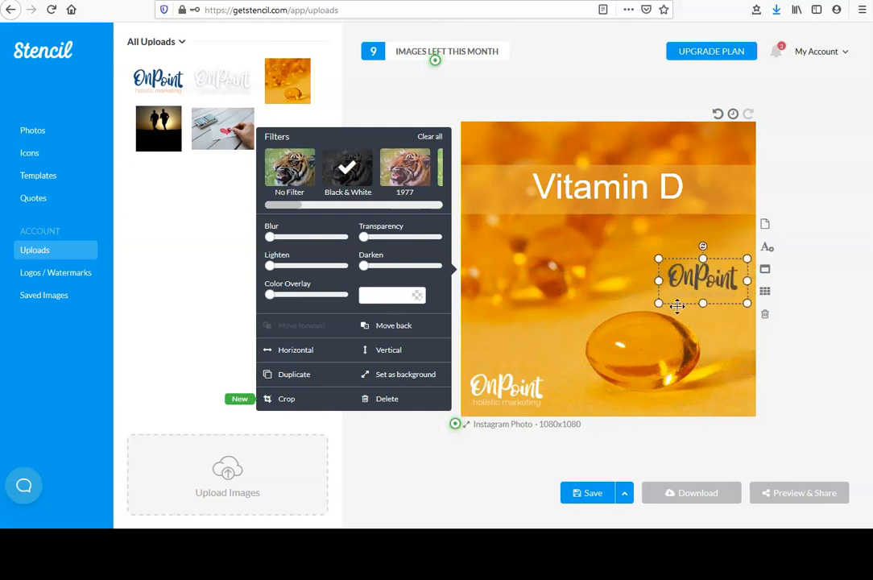
{"action": "left_click", "coordinate": [411, 179]}
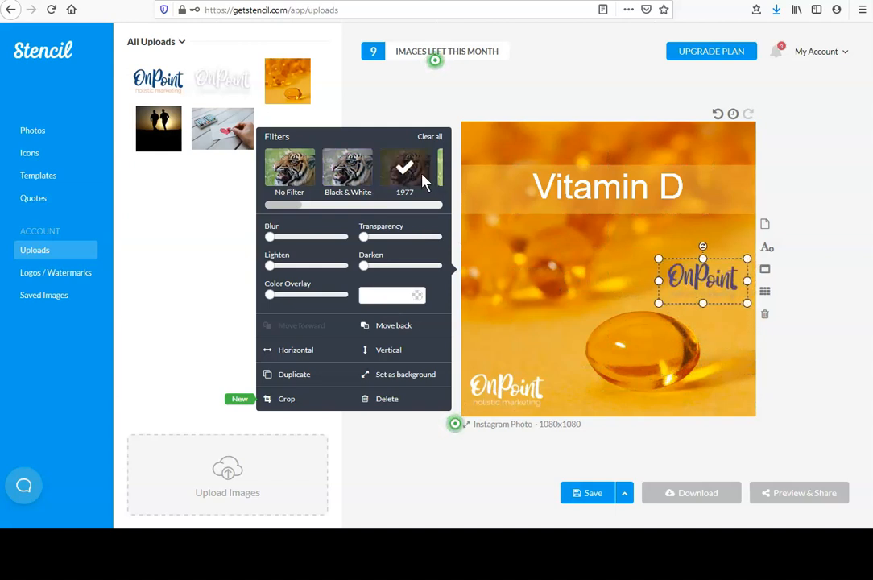
- Try the Vintage filter on the colored OnPoint logo above the large capsule
{"action": "left_click", "coordinate": [351, 205]}
{"action": "left_click", "coordinate": [361, 205]}
{"action": "left_click", "coordinate": [391, 206]}
{"action": "left_click", "coordinate": [402, 207]}
{"action": "left_click", "coordinate": [298, 173]}
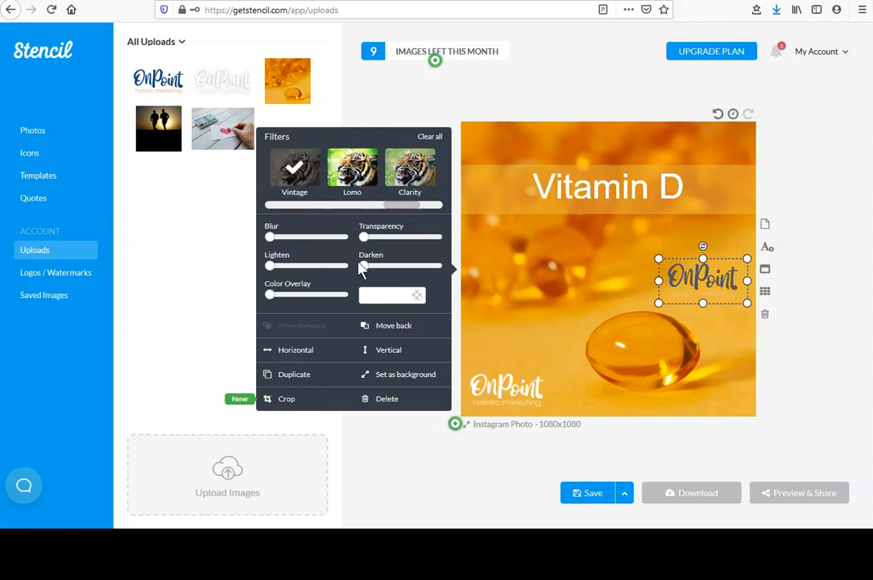
- Delete the colored OnPoint logo above the large capsule, keeping the white one, and save the Vitamin D image
{"action": "left_click", "coordinate": [384, 400]}
{"action": "left_click", "coordinate": [575, 401]}
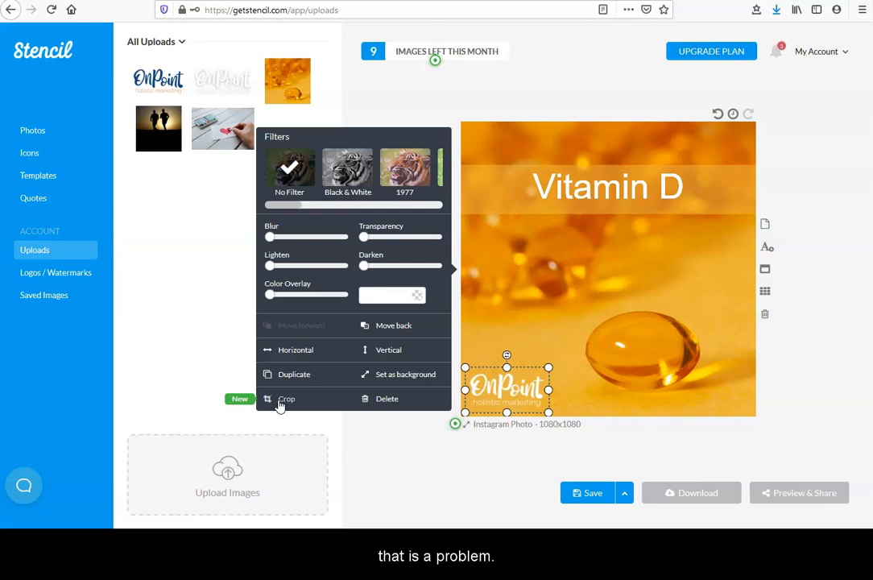
{"action": "left_click", "coordinate": [475, 479]}
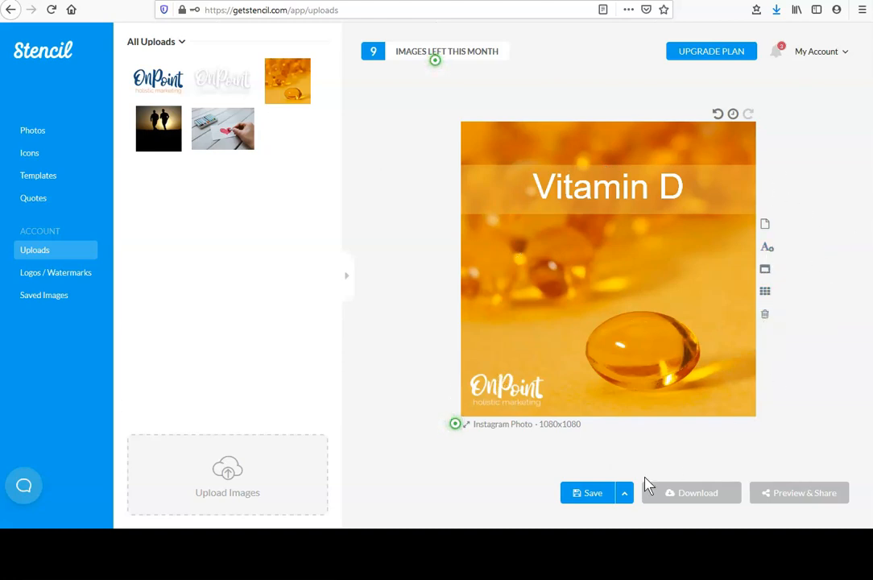
{"action": "left_click", "coordinate": [595, 493]}
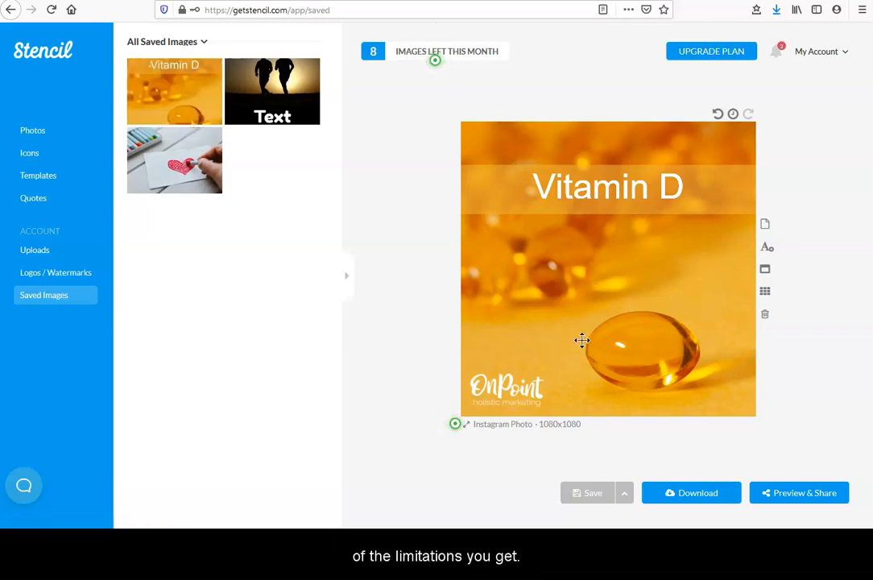
- Try to download the image as "stencil.instagram-photo.jpg" in JPG format at 1080 x 1080, digital media type and standard compression
{"action": "left_click", "coordinate": [694, 497]}
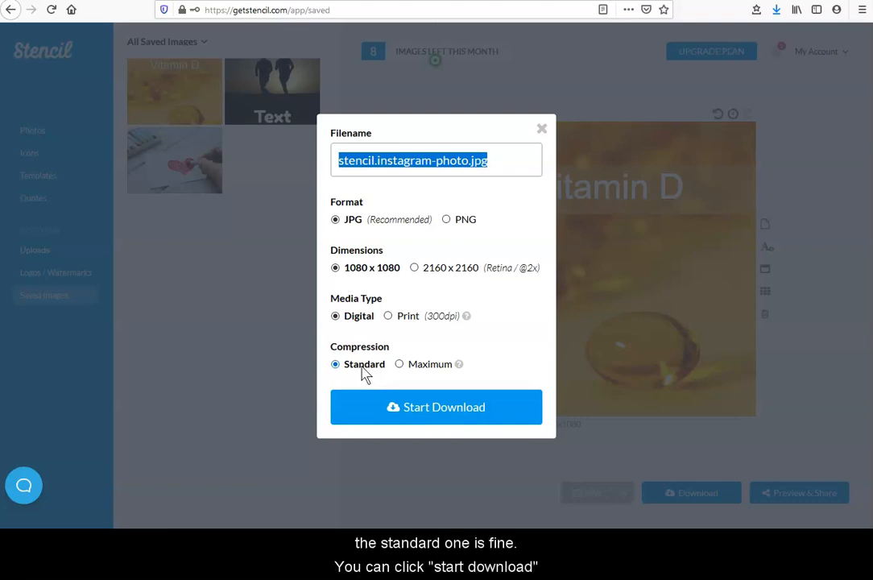
{"action": "left_click", "coordinate": [425, 408]}
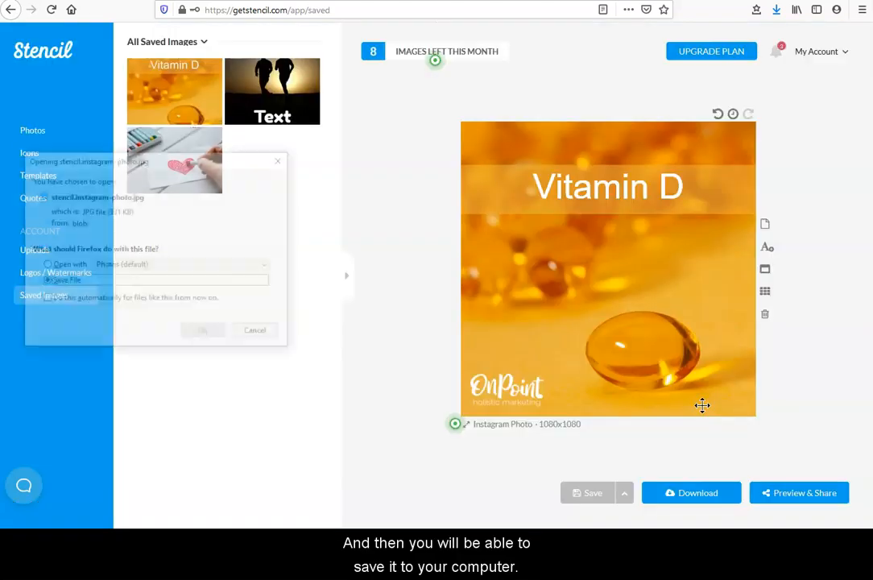
{"action": "left_click", "coordinate": [254, 336]}
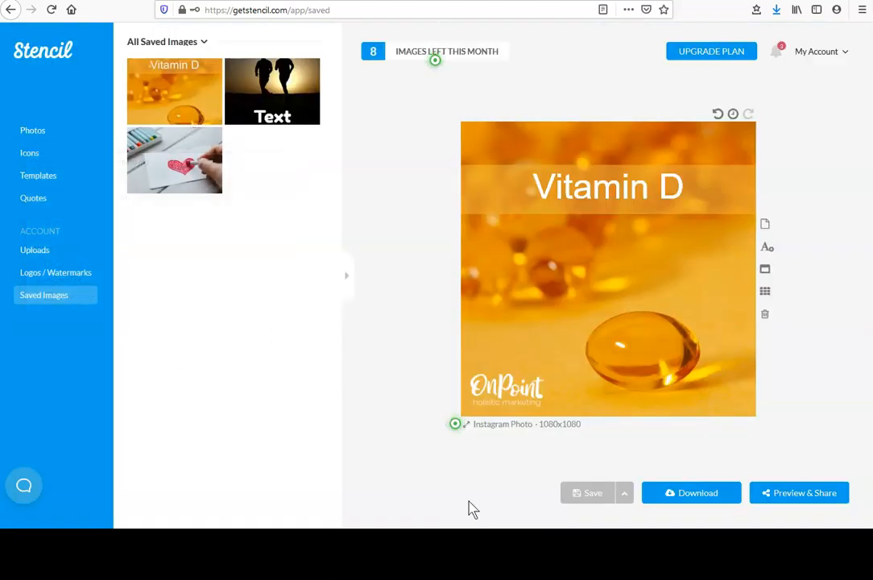